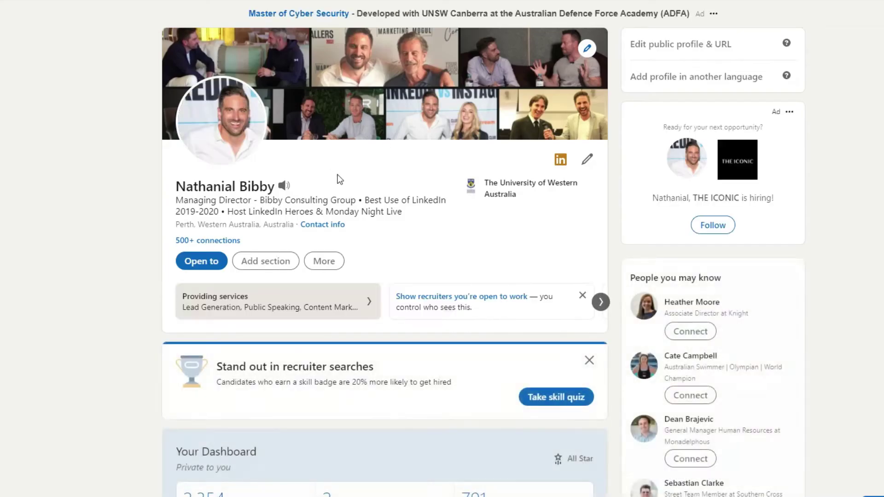
Step: Look over the profile's Experience section, then open the Me menu listing managed pages
{"action": "scroll", "coordinate": [329, 175], "scroll_direction": "down", "scroll_amount": 15}
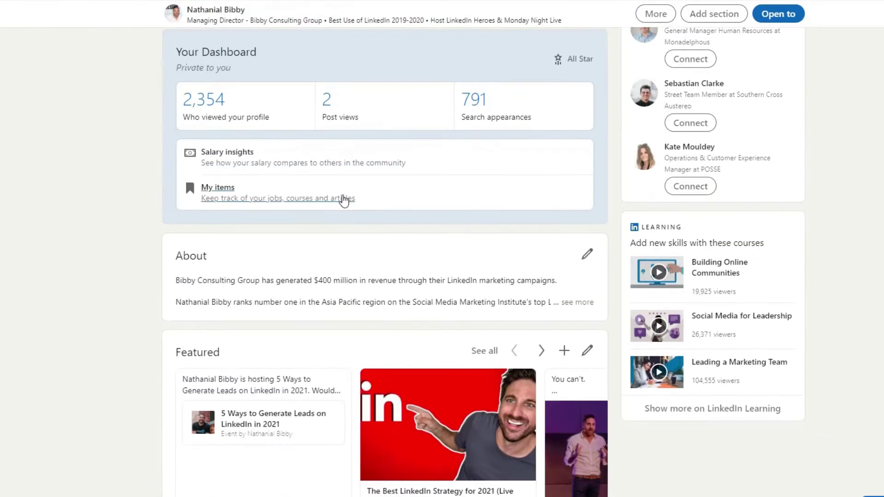
{"action": "scroll", "coordinate": [341, 199], "scroll_direction": "down", "scroll_amount": 7}
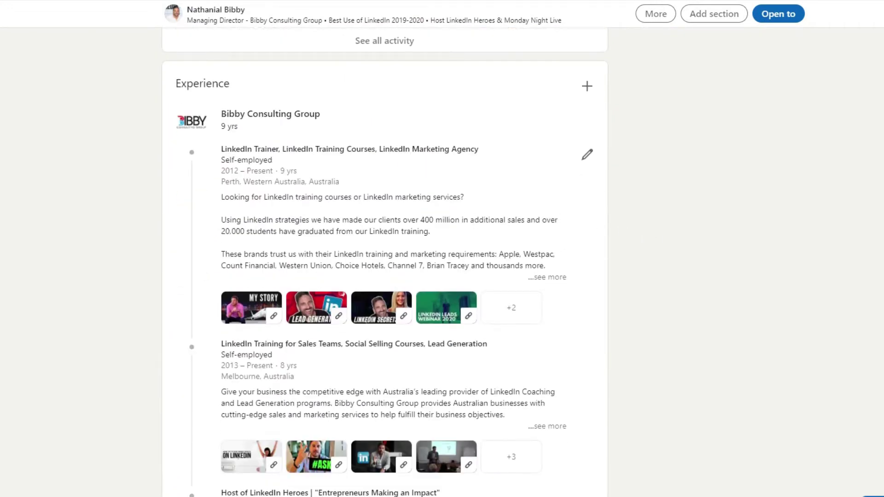
{"action": "key", "text": "Home"}
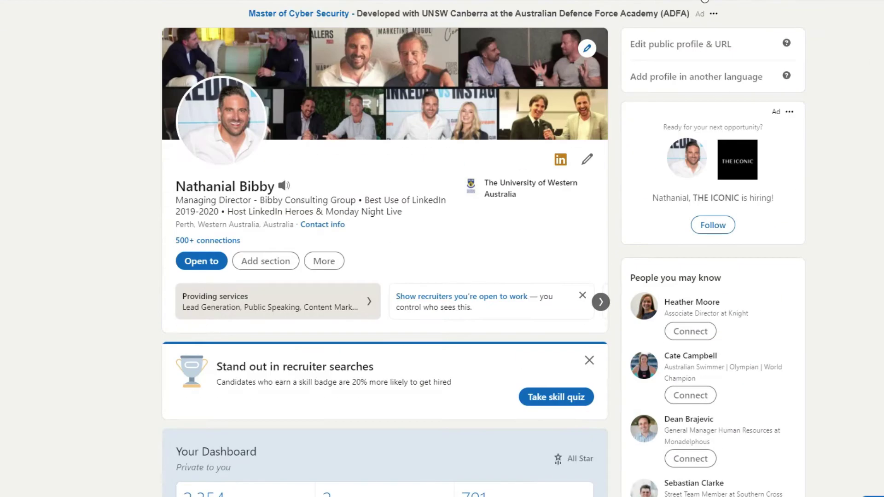
{"action": "left_click", "coordinate": [704, 1]}
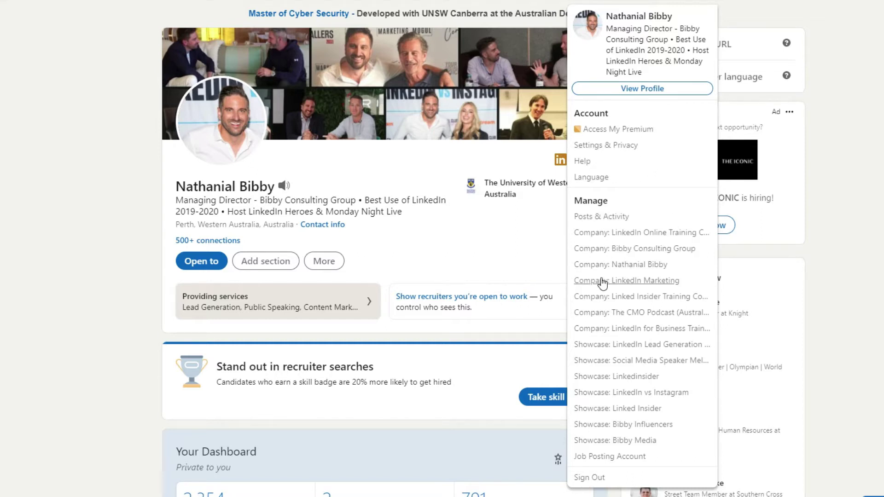
Step: Go to the Bibby Consulting Group company page in super admin view and reopen the Me menu
{"action": "left_click", "coordinate": [602, 248]}
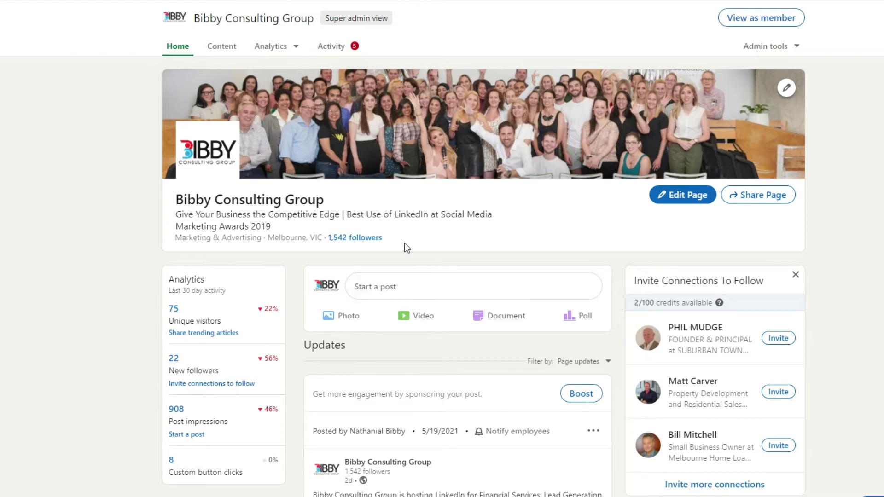
{"action": "scroll", "coordinate": [404, 247], "scroll_direction": "down", "scroll_amount": 12}
{"action": "scroll", "coordinate": [419, 251], "scroll_direction": "up", "scroll_amount": 12}
{"action": "left_click", "coordinate": [696, 1]}
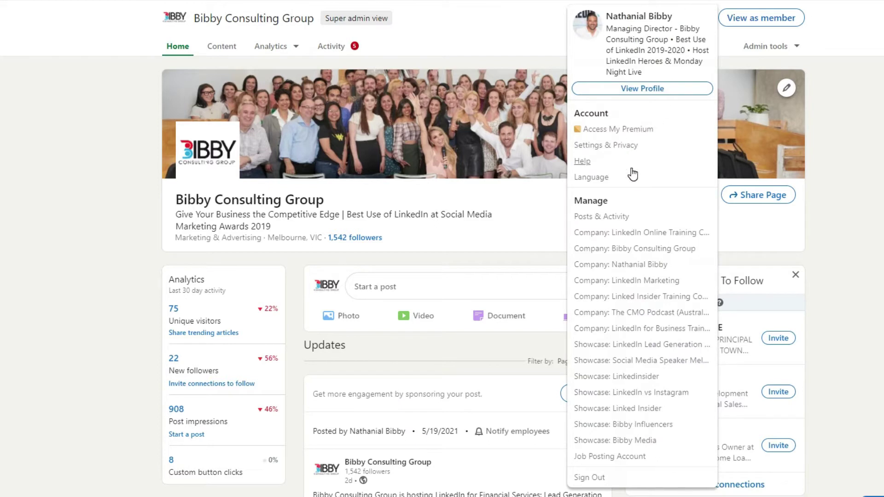
Step: From the Work panel, start Create a Company Page and choose the Small business type
{"action": "left_click", "coordinate": [755, 1]}
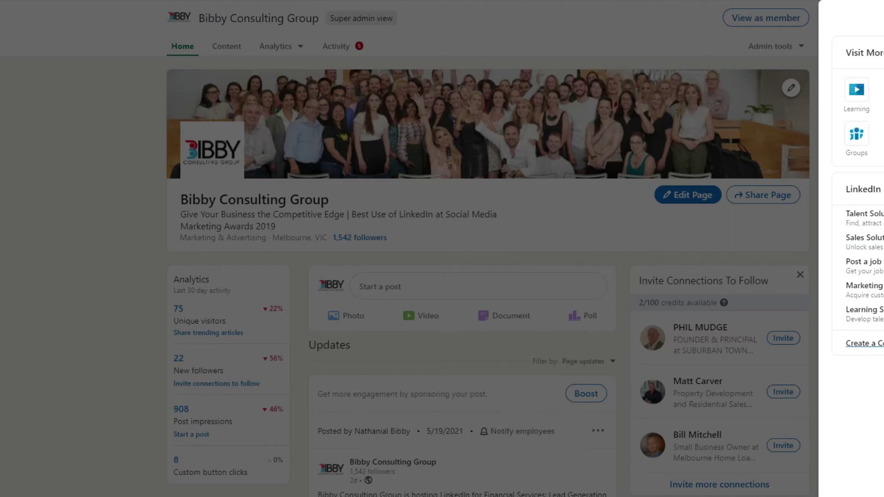
{"action": "left_click", "coordinate": [864, 343]}
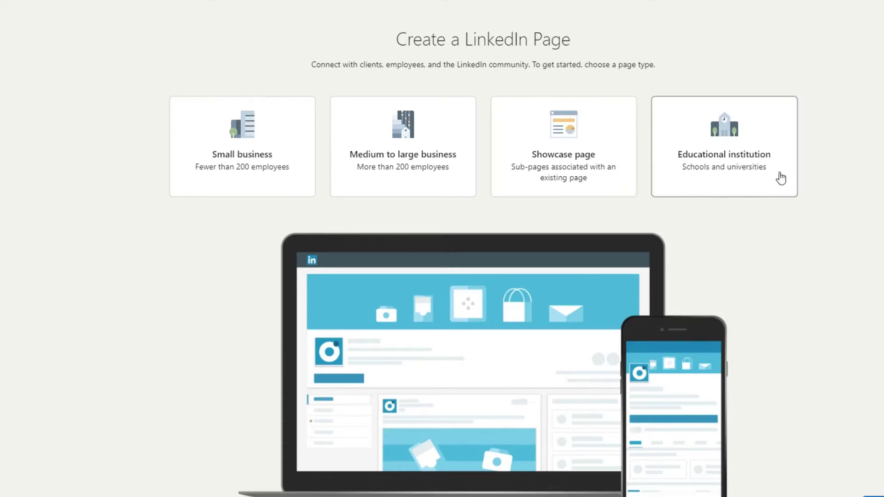
{"action": "scroll", "coordinate": [782, 177], "scroll_direction": "down", "scroll_amount": 1}
{"action": "scroll", "coordinate": [645, 179], "scroll_direction": "up", "scroll_amount": 1}
{"action": "left_click", "coordinate": [237, 171]}
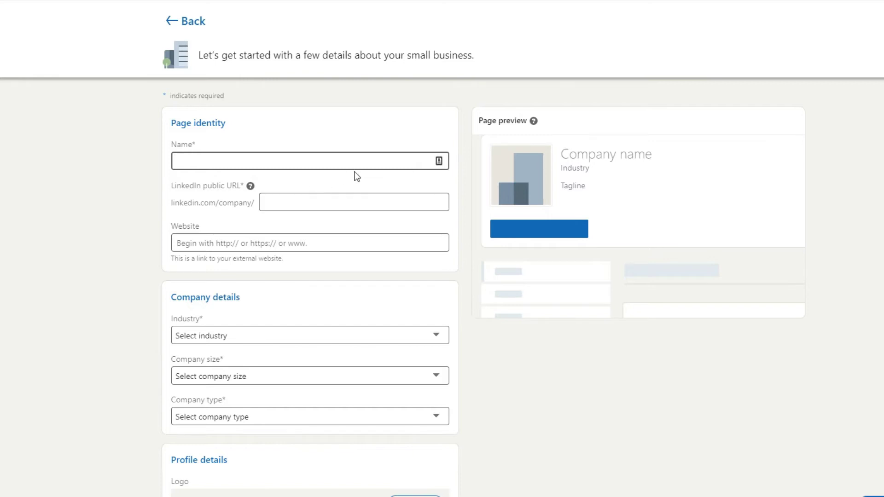
Step: Try the public URL slugs bibby-media and web-marketing-pert, then clear the URL field again
{"action": "left_click", "coordinate": [340, 197]}
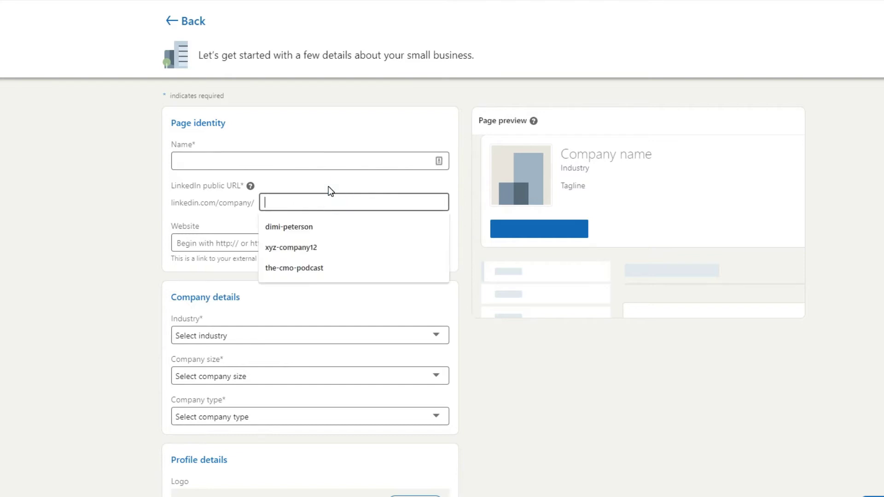
{"action": "type", "text": "bib"}
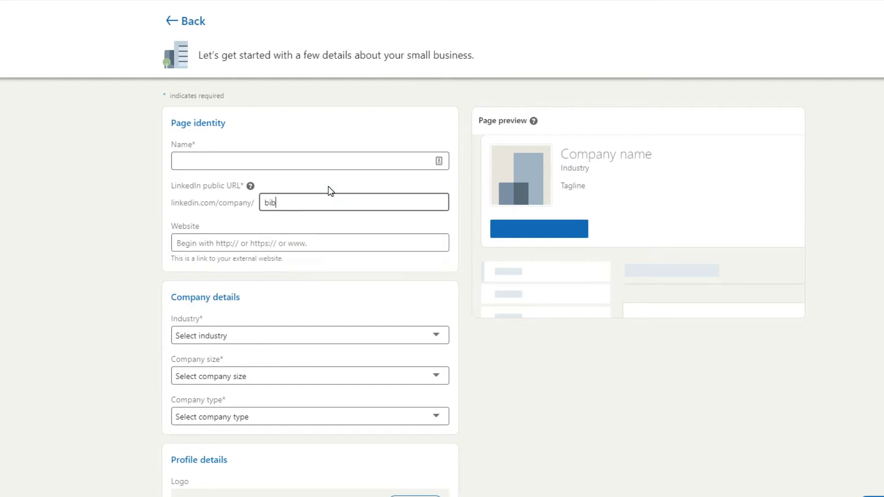
{"action": "type", "text": "by-media"}
{"action": "key", "text": "BackSpace"}
{"action": "key", "text": "BackSpace"}
{"action": "key", "text": "BackSpace"}
{"action": "key", "text": "BackSpace"}
{"action": "key", "text": "BackSpace"}
{"action": "key", "text": "BackSpace"}
{"action": "type", "text": "_"}
{"action": "key", "text": "BackSpace"}
{"action": "type", "text": "-media"}
{"action": "key", "text": "BackSpace"}
{"action": "key", "text": "BackSpace"}
{"action": "key", "text": "BackSpace"}
{"action": "key", "text": "BackSpace"}
{"action": "key", "text": "BackSpace"}
{"action": "key", "text": "BackSpace"}
{"action": "key", "text": "BackSpace"}
{"action": "key", "text": "BackSpace"}
{"action": "key", "text": "BackSpace"}
{"action": "key", "text": "BackSpace"}
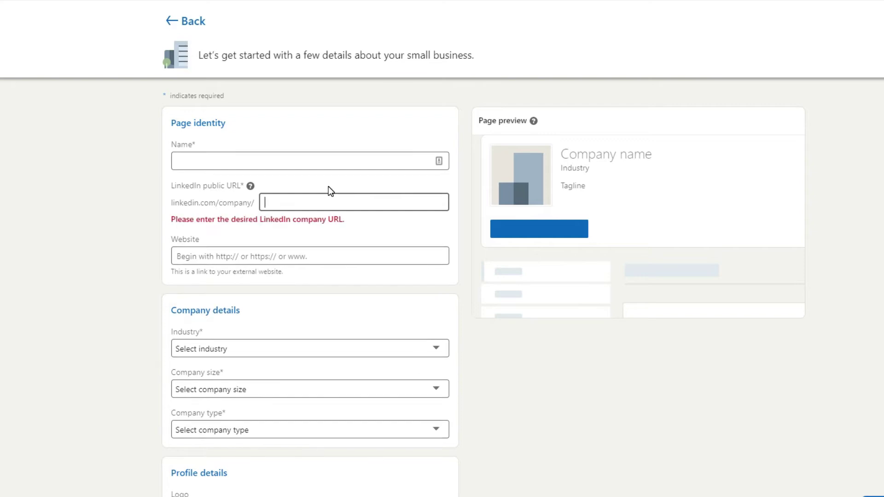
{"action": "type", "text": "web-mar"}
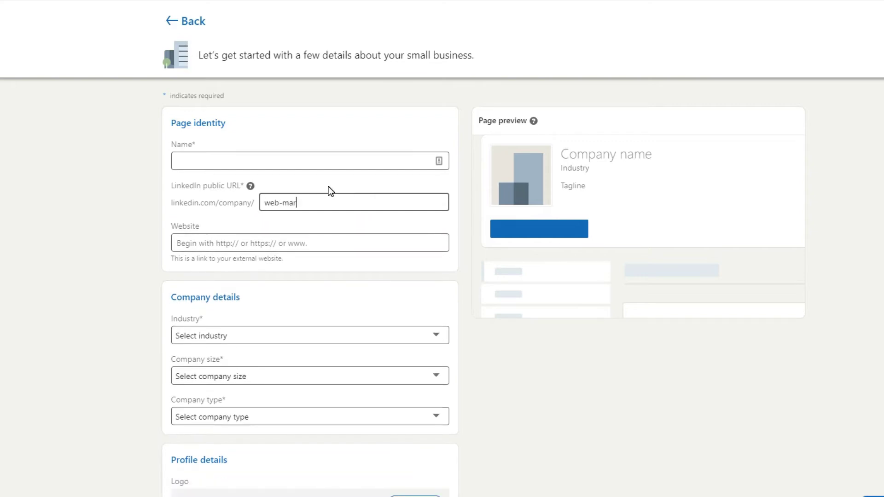
{"action": "type", "text": "keting-E"}
{"action": "key", "text": "BackSpace"}
{"action": "type", "text": "pert"}
{"action": "key", "text": "BackSpace"}
{"action": "key", "text": "BackSpace"}
{"action": "key", "text": "BackSpace"}
{"action": "key", "text": "BackSpace"}
{"action": "key", "text": "BackSpace"}
{"action": "key", "text": "BackSpace"}
{"action": "key", "text": "BackSpace"}
{"action": "key", "text": "BackSpace"}
{"action": "key", "text": "BackSpace"}
{"action": "key", "text": "BackSpace"}
{"action": "key", "text": "BackSpace"}
{"action": "key", "text": "BackSpace"}
{"action": "key", "text": "BackSpace"}
{"action": "key", "text": "BackSpace"}
{"action": "key", "text": "BackSpace"}
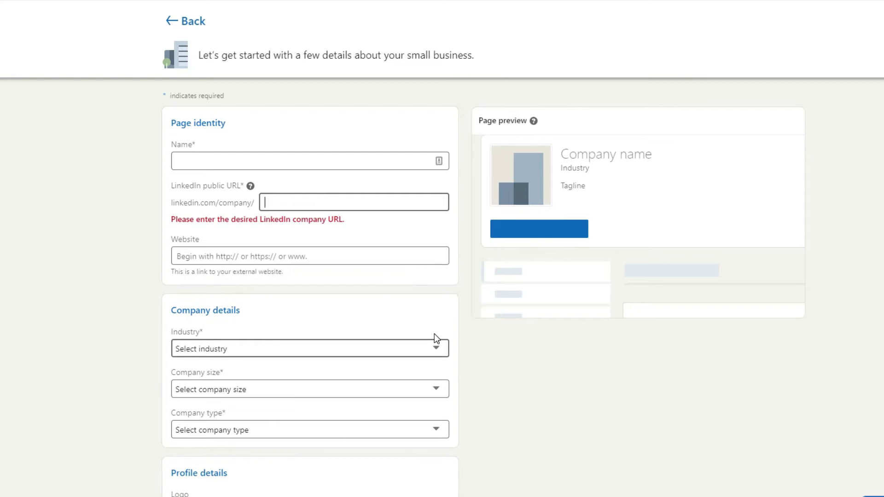
{"action": "left_click", "coordinate": [233, 256]}
{"action": "scroll", "coordinate": [220, 247], "scroll_direction": "down", "scroll_amount": 1}
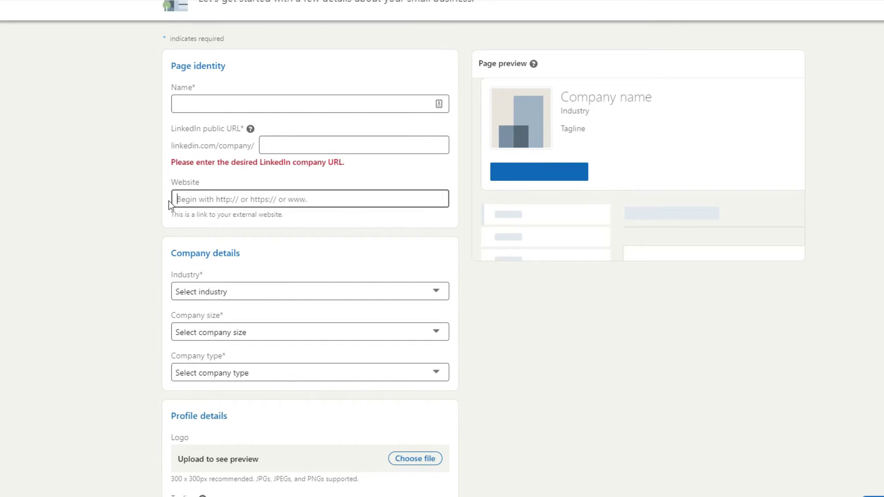
{"action": "scroll", "coordinate": [337, 267], "scroll_direction": "down", "scroll_amount": 2}
{"action": "scroll", "coordinate": [244, 241], "scroll_direction": "up", "scroll_amount": 1}
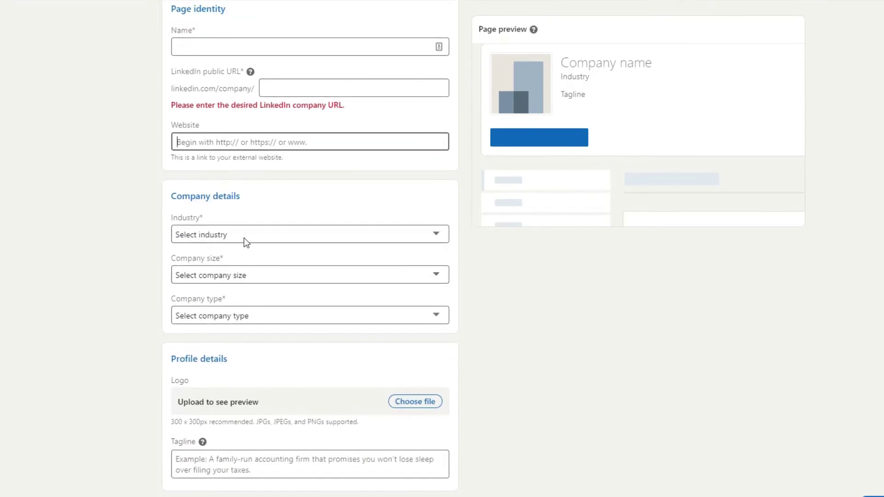
{"action": "left_click", "coordinate": [240, 236]}
{"action": "scroll", "coordinate": [276, 302], "scroll_direction": "down", "scroll_amount": 3}
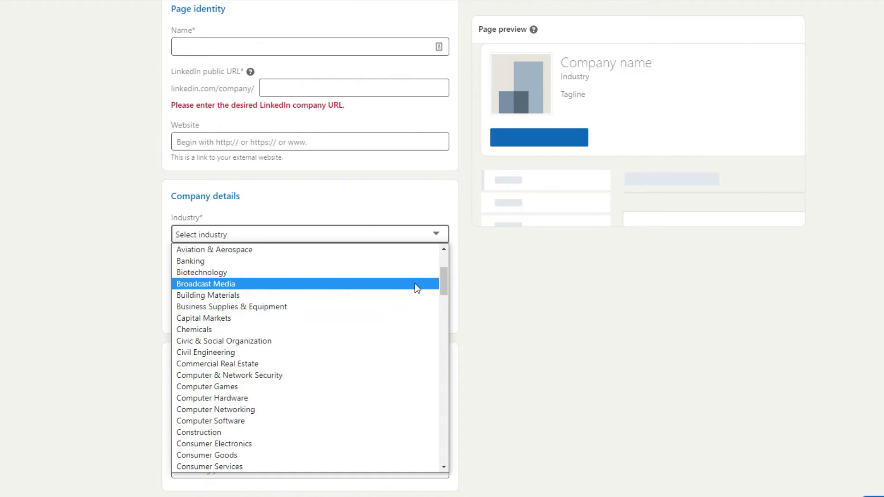
{"action": "left_click_drag", "start_coordinate": [449, 282], "coordinate": [430, 390]}
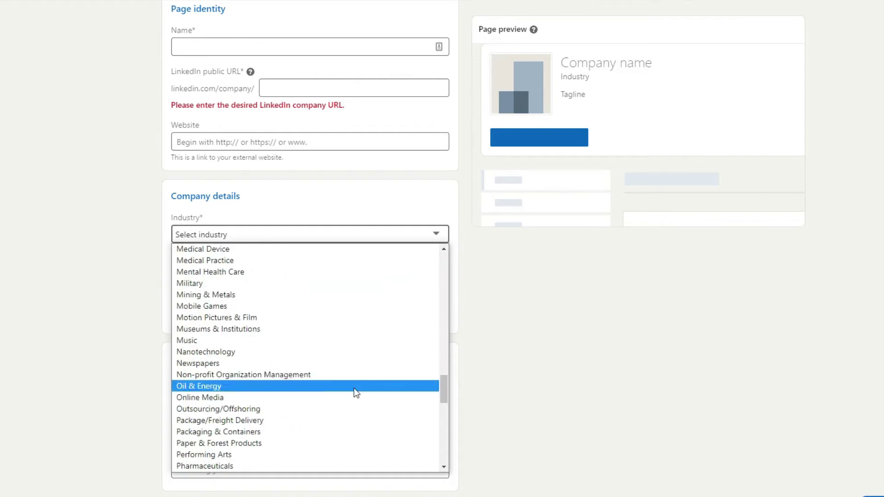
{"action": "scroll", "coordinate": [316, 395], "scroll_direction": "down", "scroll_amount": 10}
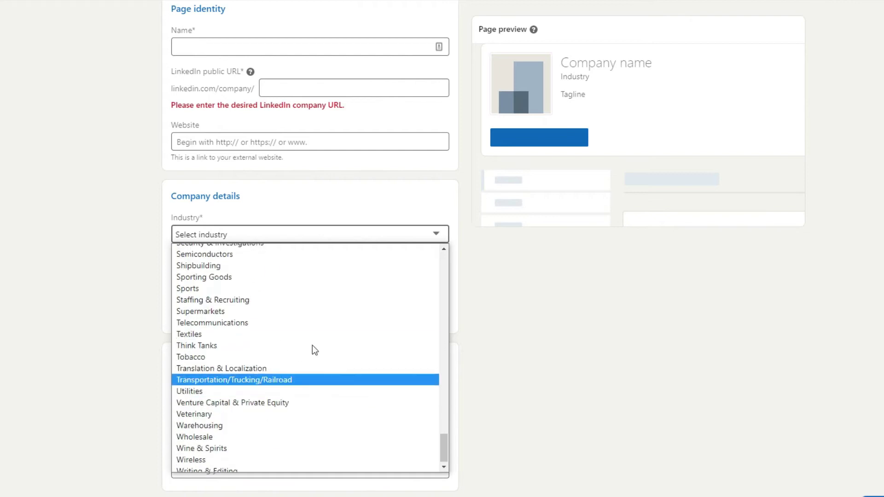
{"action": "scroll", "coordinate": [412, 238], "scroll_direction": "up", "scroll_amount": 1}
{"action": "scroll", "coordinate": [412, 239], "scroll_direction": "down", "scroll_amount": 1}
{"action": "scroll", "coordinate": [478, 232], "scroll_direction": "up", "scroll_amount": 1}
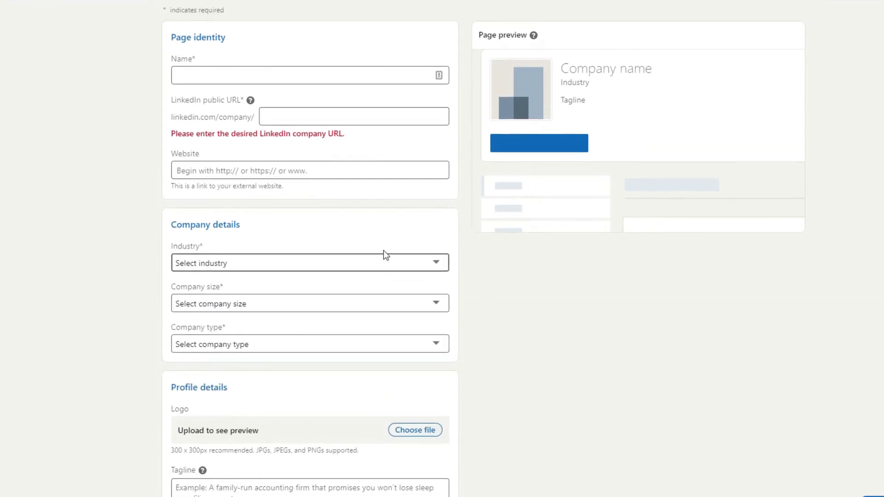
{"action": "left_click", "coordinate": [256, 339]}
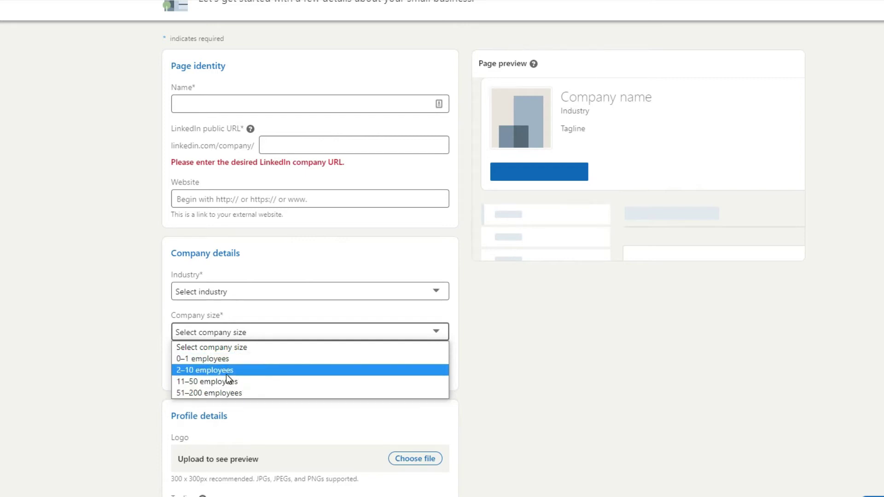
{"action": "left_click", "coordinate": [278, 301]}
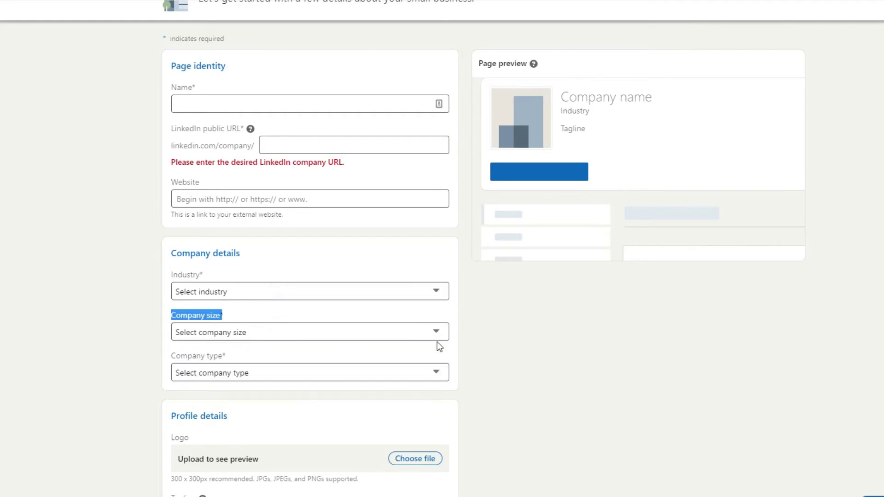
{"action": "left_click", "coordinate": [341, 371]}
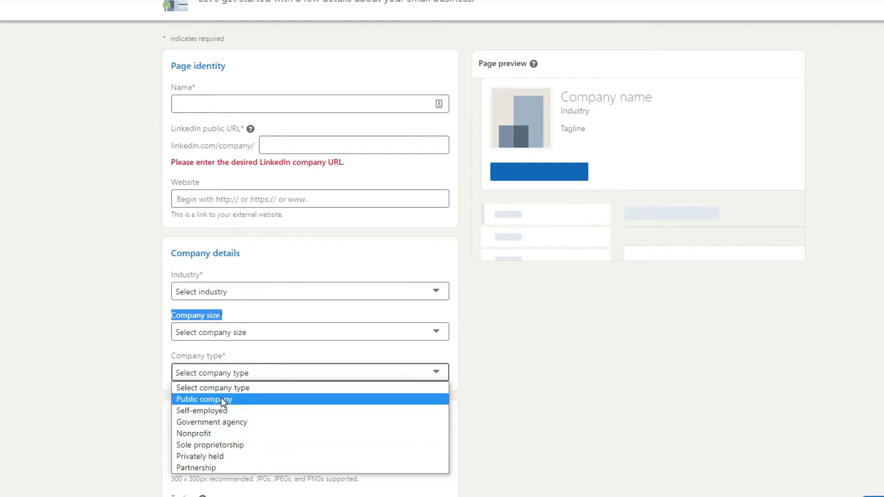
{"action": "left_click", "coordinate": [236, 364]}
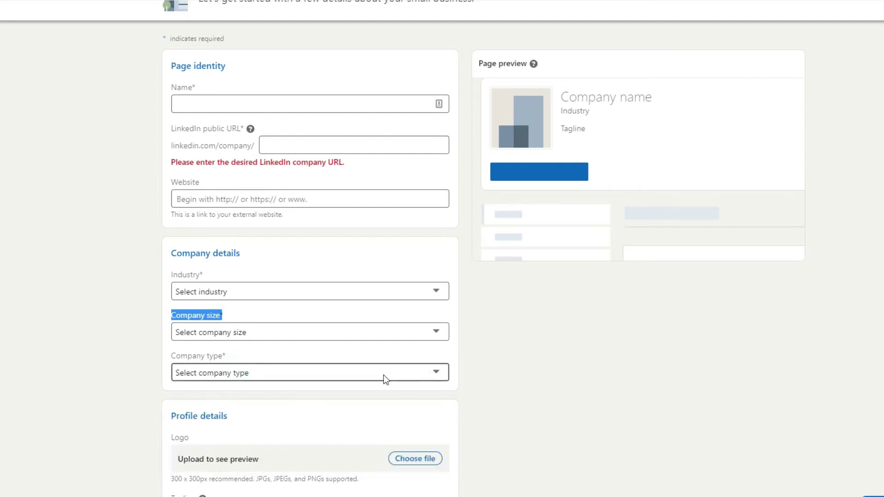
{"action": "scroll", "coordinate": [387, 377], "scroll_direction": "down", "scroll_amount": 2}
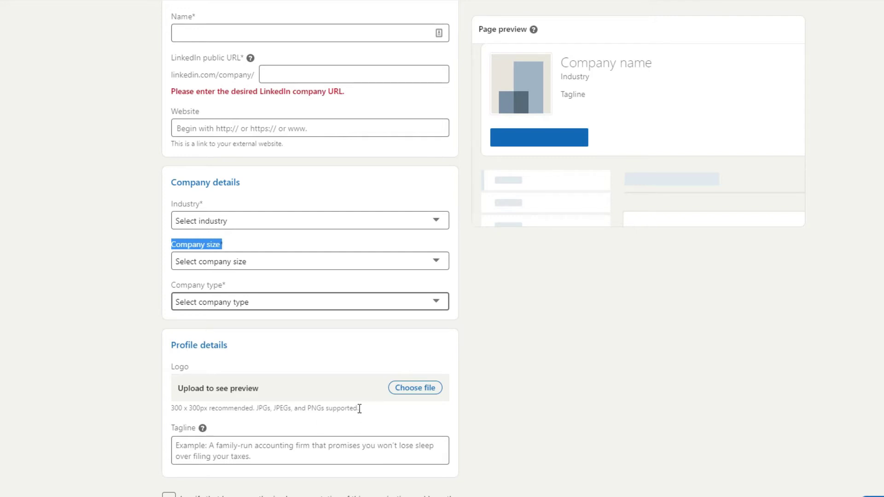
Step: Highlight the supported logo image formats, then click into the empty tagline field
{"action": "left_click_drag", "start_coordinate": [360, 409], "coordinate": [249, 408]}
{"action": "left_click", "coordinate": [292, 408]}
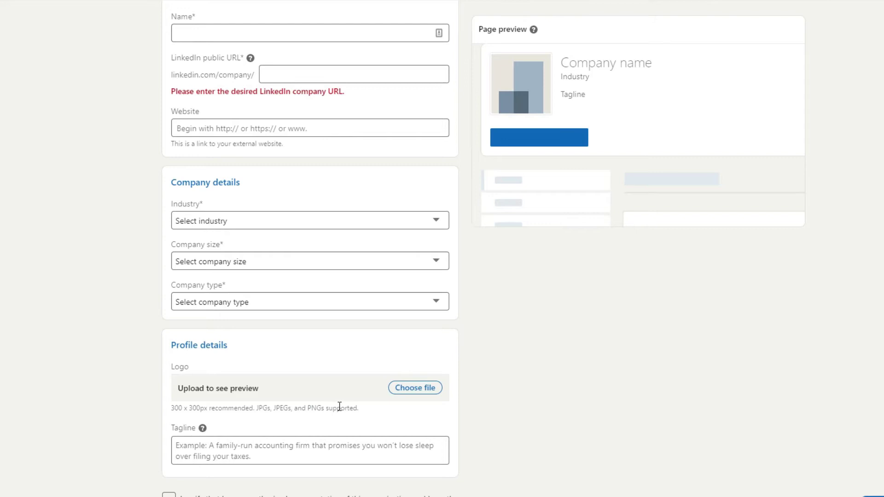
{"action": "scroll", "coordinate": [358, 412], "scroll_direction": "down", "scroll_amount": 2}
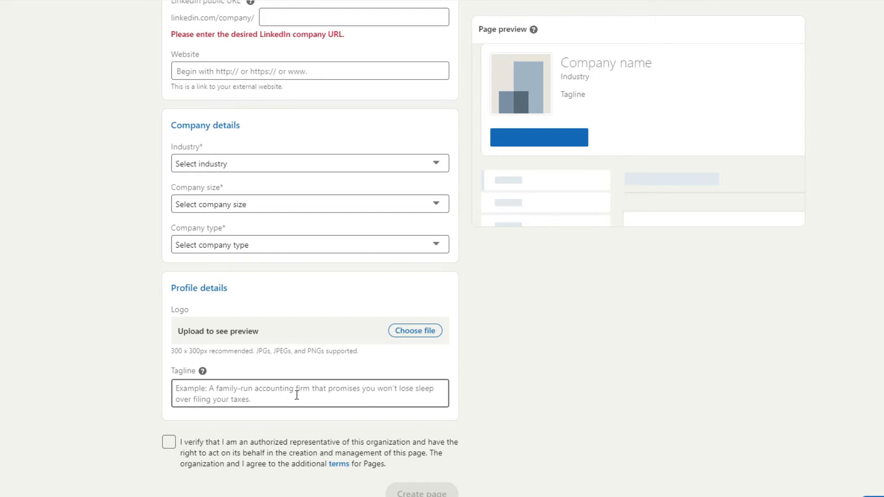
{"action": "left_click", "coordinate": [217, 394]}
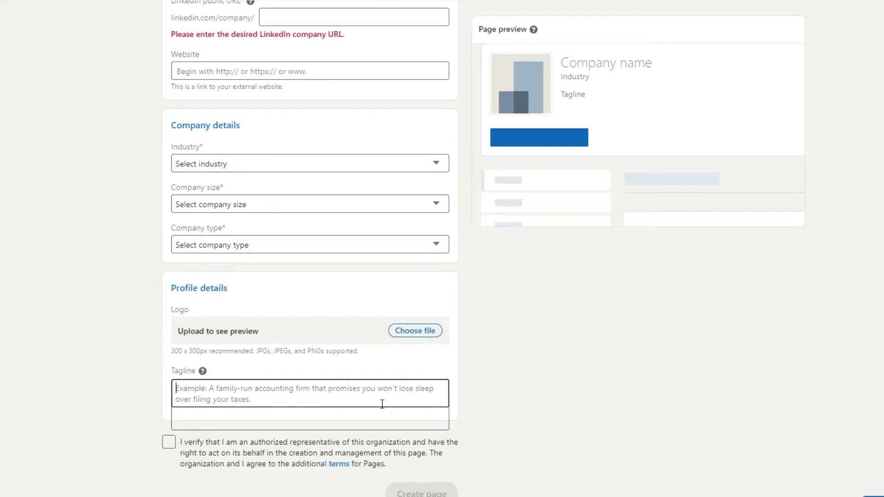
{"action": "scroll", "coordinate": [467, 305], "scroll_direction": "up", "scroll_amount": 4}
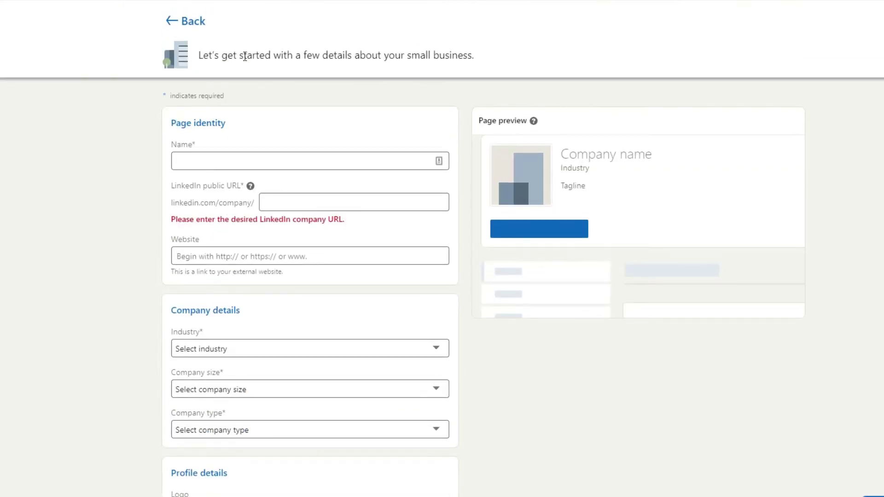
Step: Open the Bibby Consulting Group company page and start editing it
{"action": "left_click", "coordinate": [732, 2]}
{"action": "scroll", "coordinate": [606, 424], "scroll_direction": "down", "scroll_amount": 1}
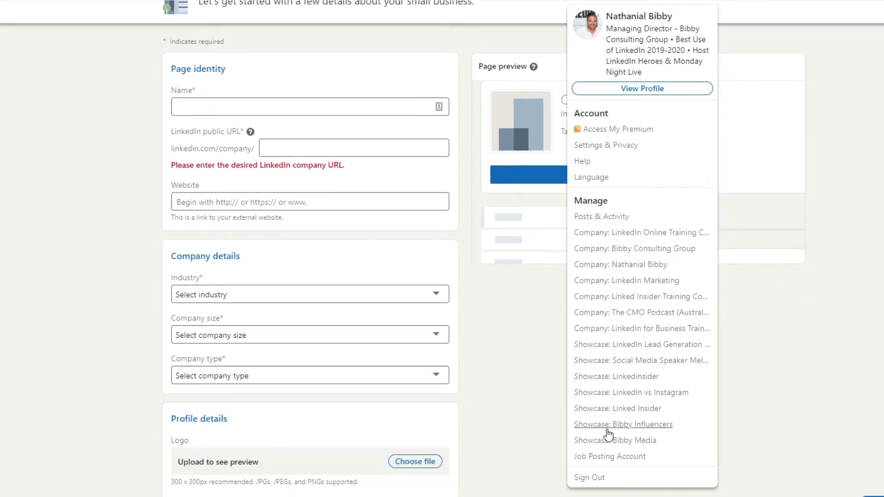
{"action": "left_click", "coordinate": [630, 243]}
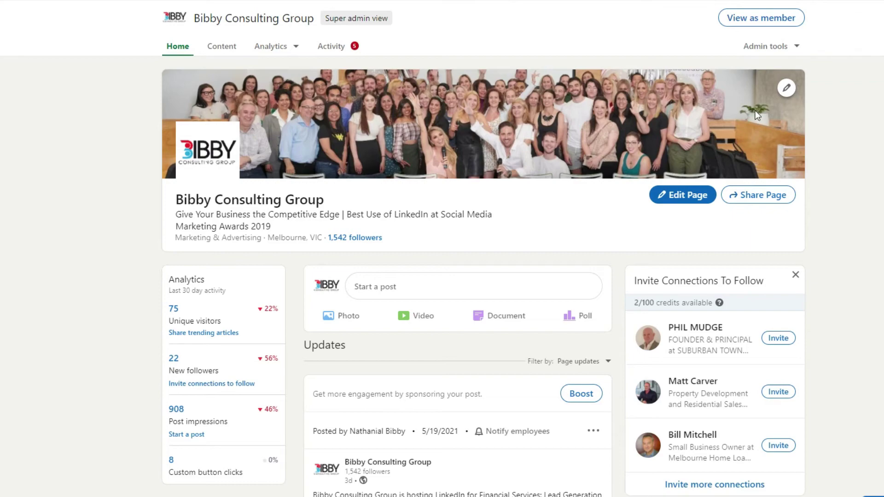
{"action": "left_click", "coordinate": [675, 198]}
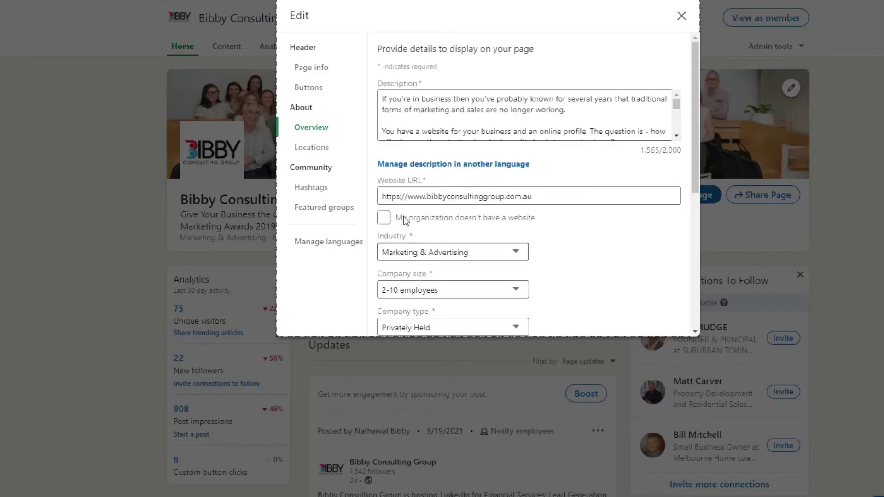
Step: Review Page info and the Buttons settings, keeping Learn more as the custom button label
{"action": "left_click", "coordinate": [315, 72]}
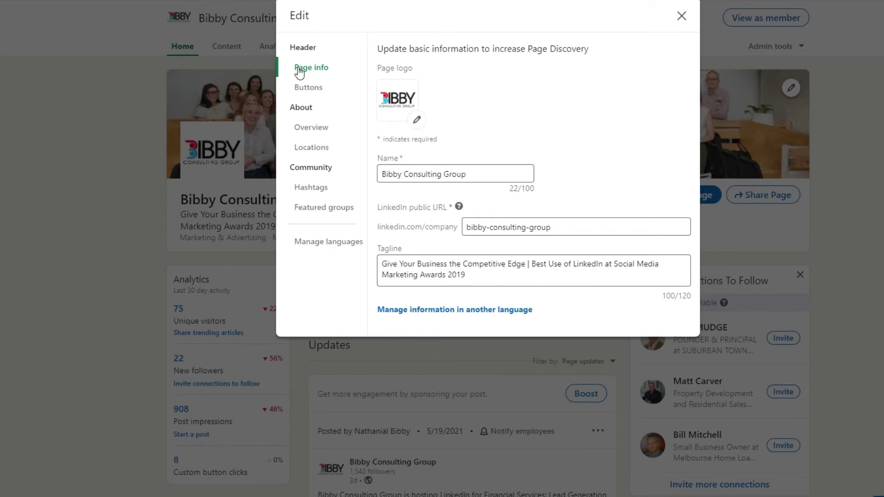
{"action": "left_click", "coordinate": [310, 88]}
{"action": "left_click", "coordinate": [450, 123]}
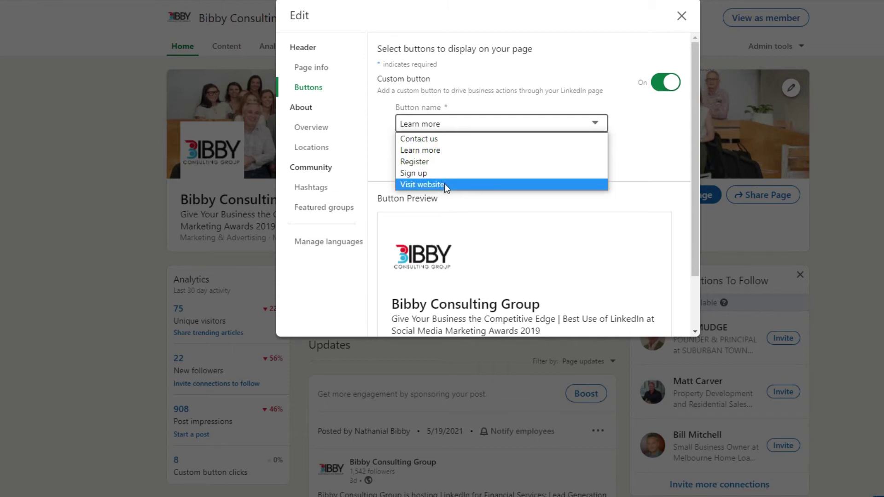
{"action": "left_click", "coordinate": [523, 125]}
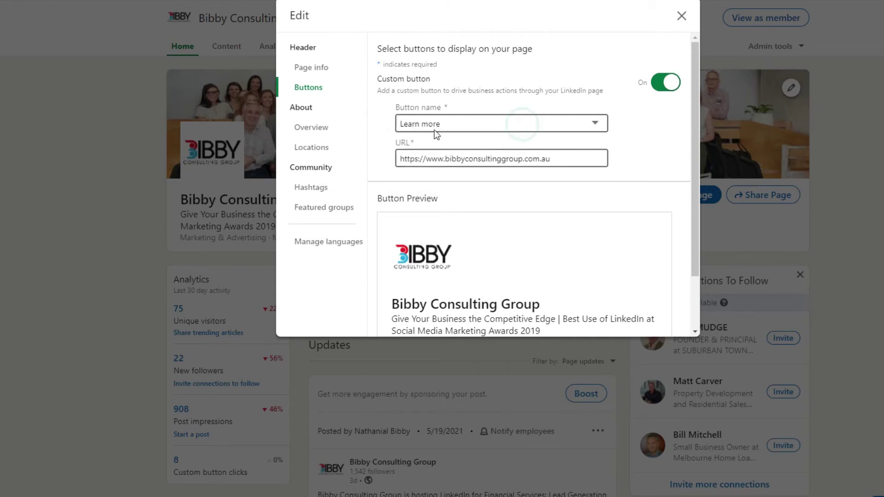
{"action": "scroll", "coordinate": [495, 184], "scroll_direction": "down", "scroll_amount": 2}
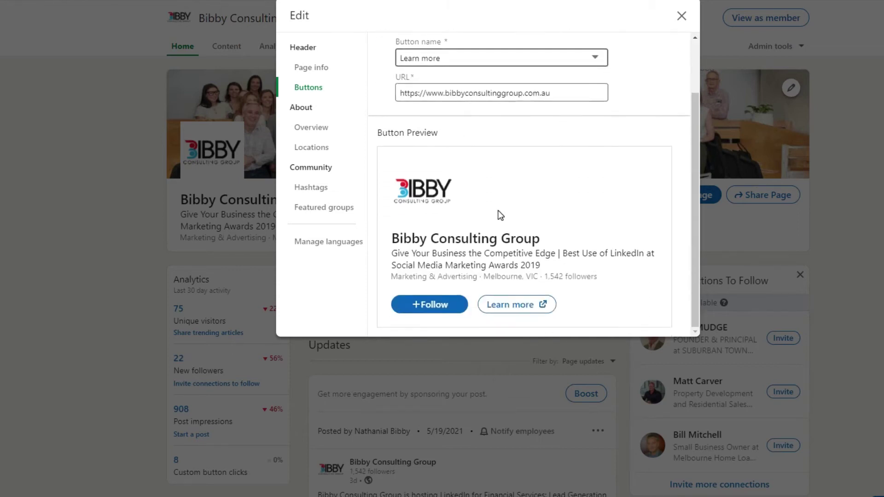
{"action": "scroll", "coordinate": [497, 213], "scroll_direction": "up", "scroll_amount": 2}
{"action": "scroll", "coordinate": [494, 257], "scroll_direction": "down", "scroll_amount": 2}
Step: Open Overview and scroll through the 1,565/2,000-character company description
{"action": "left_click", "coordinate": [320, 126]}
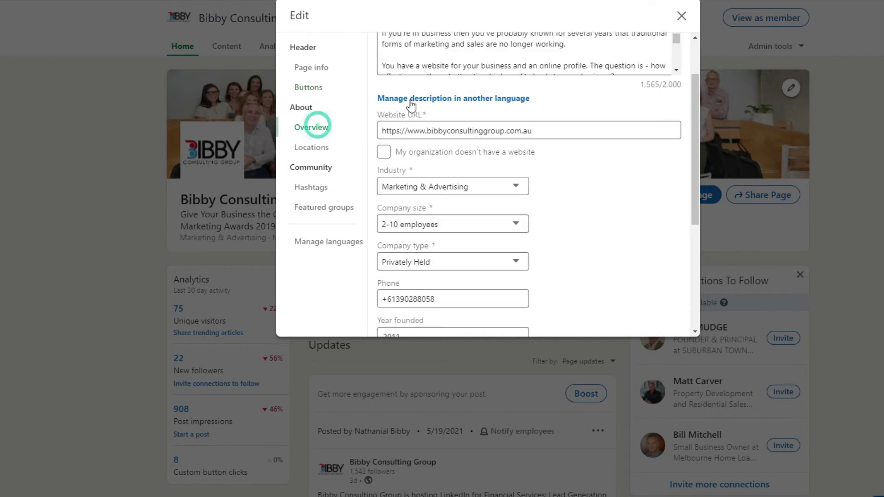
{"action": "scroll", "coordinate": [691, 60], "scroll_direction": "up", "scroll_amount": 2}
{"action": "scroll", "coordinate": [496, 95], "scroll_direction": "down", "scroll_amount": 1}
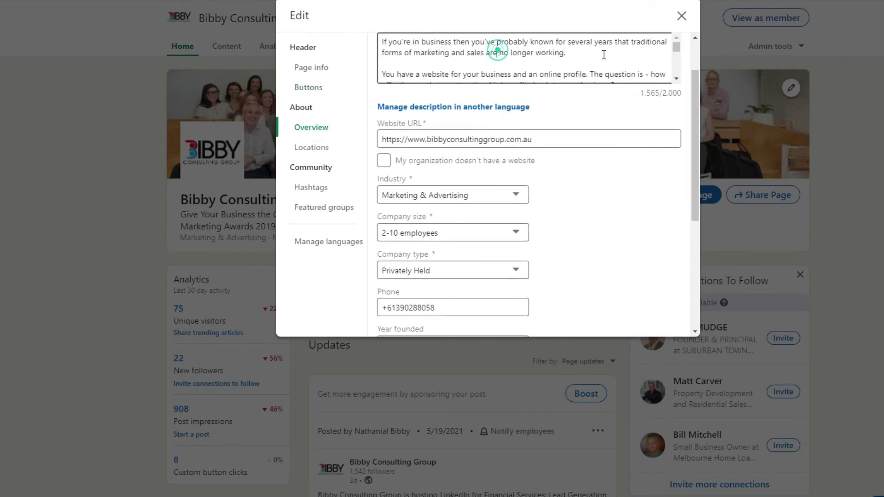
{"action": "scroll", "coordinate": [695, 45], "scroll_direction": "up", "scroll_amount": 1}
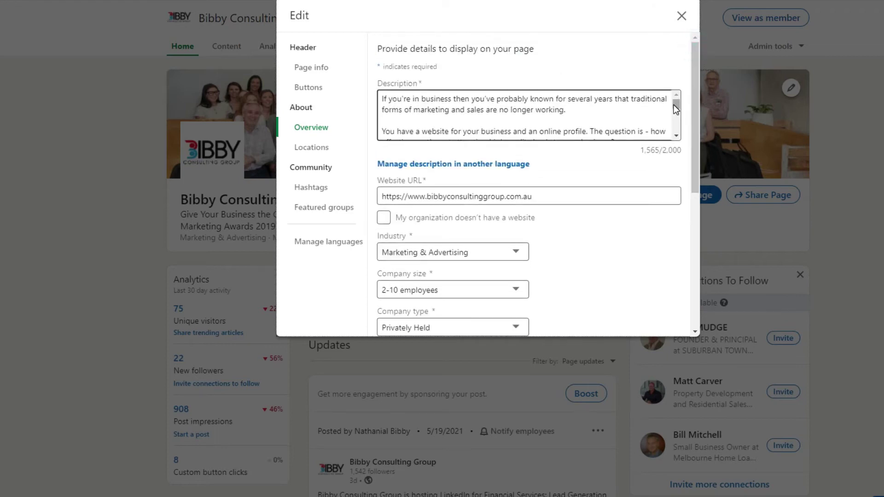
{"action": "left_click_drag", "start_coordinate": [673, 104], "coordinate": [679, 124]}
{"action": "left_click", "coordinate": [530, 113]}
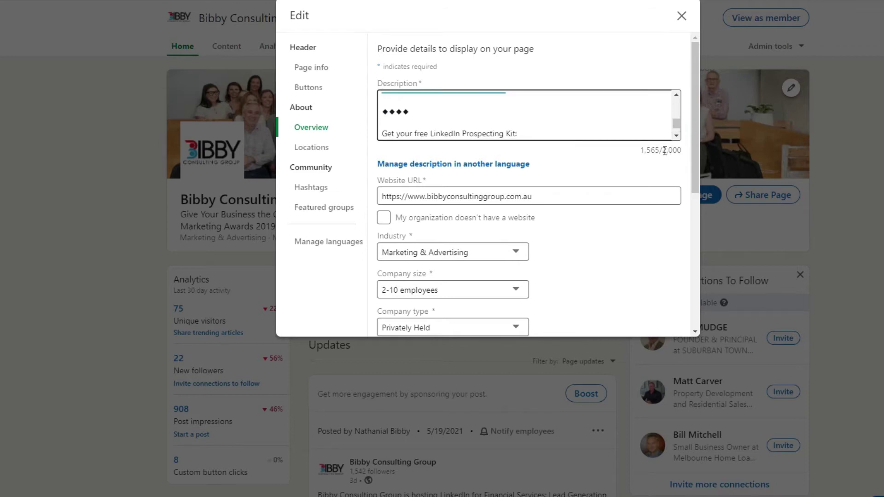
{"action": "left_click", "coordinate": [676, 135]}
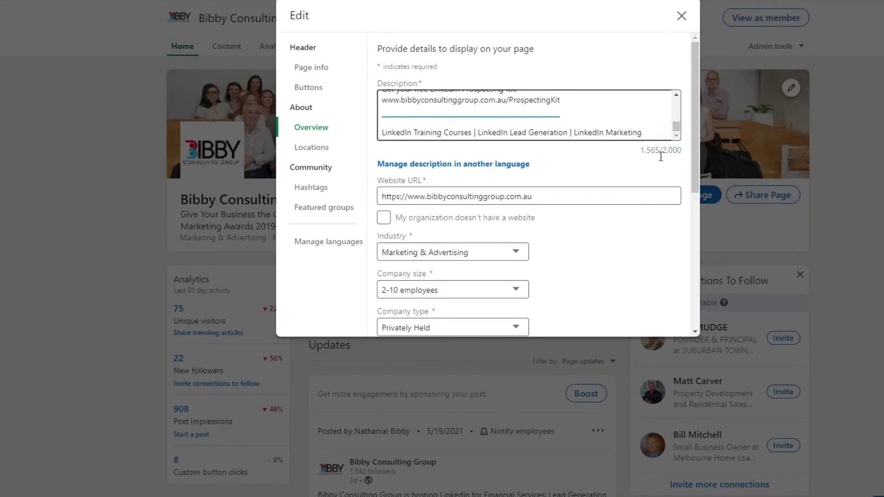
{"action": "left_click_drag", "start_coordinate": [678, 125], "coordinate": [675, 98]}
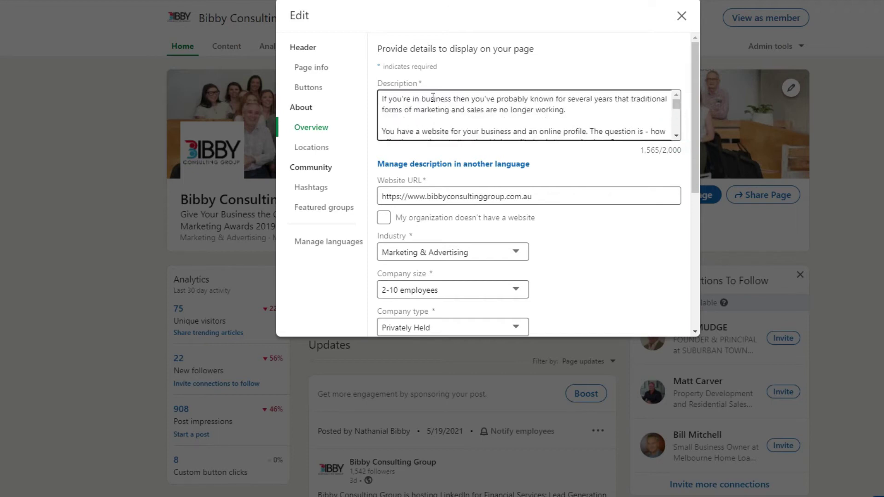
{"action": "left_click_drag", "start_coordinate": [388, 97], "coordinate": [575, 110]}
{"action": "left_click", "coordinate": [608, 113]}
{"action": "left_click", "coordinate": [588, 110]}
{"action": "left_click", "coordinate": [676, 136]}
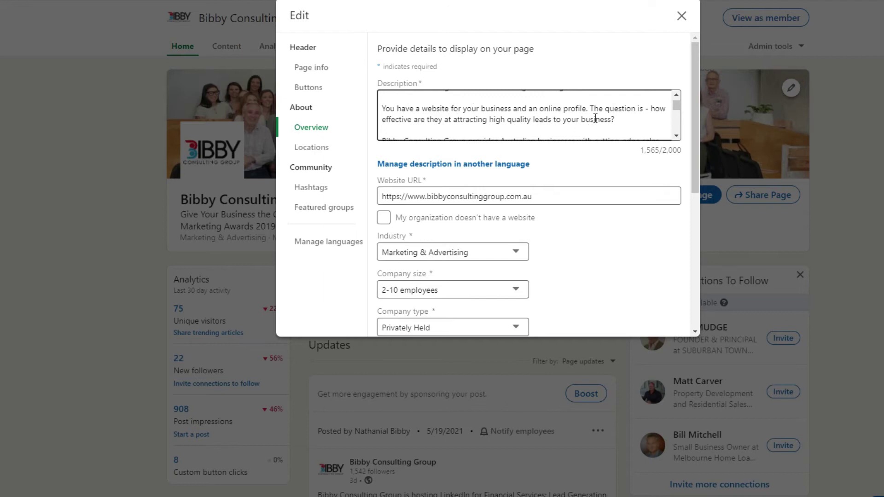
{"action": "left_click", "coordinate": [675, 131]}
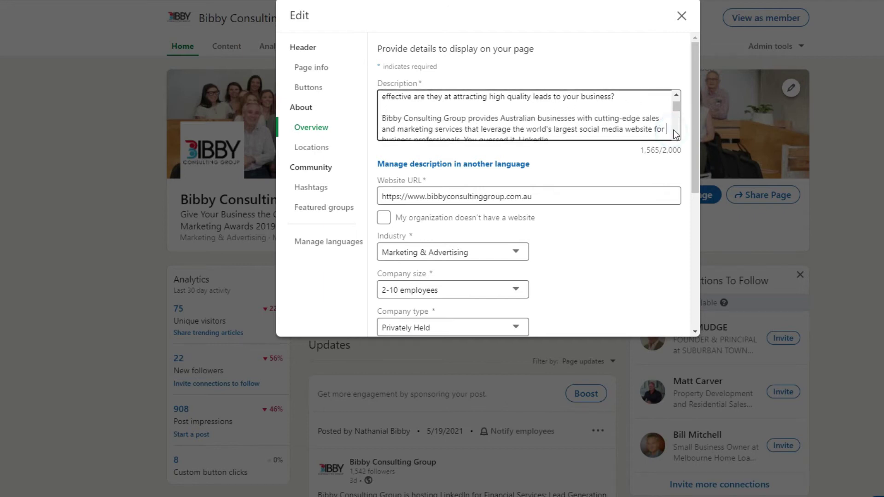
{"action": "left_click", "coordinate": [674, 131]}
{"action": "left_click", "coordinate": [674, 131]}
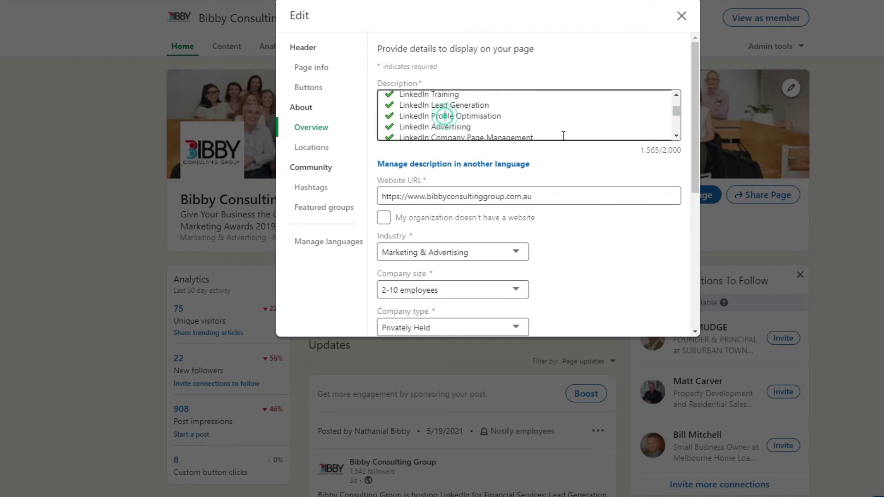
{"action": "left_click", "coordinate": [677, 122]}
{"action": "left_click", "coordinate": [677, 122]}
{"action": "left_click", "coordinate": [679, 122]}
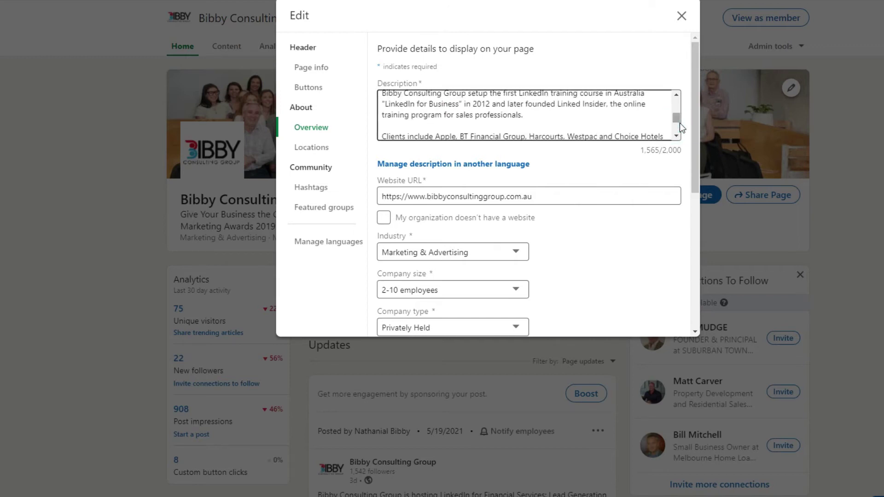
{"action": "left_click", "coordinate": [678, 122]}
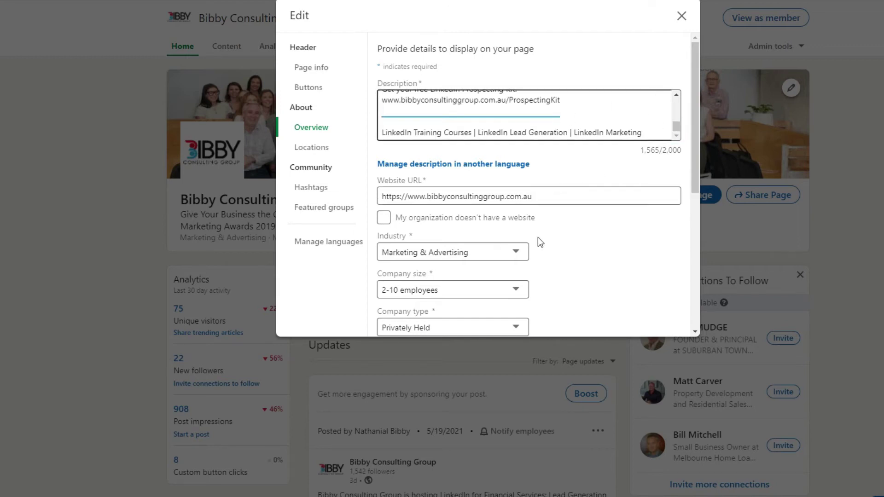
{"action": "scroll", "coordinate": [612, 248], "scroll_direction": "down", "scroll_amount": 4}
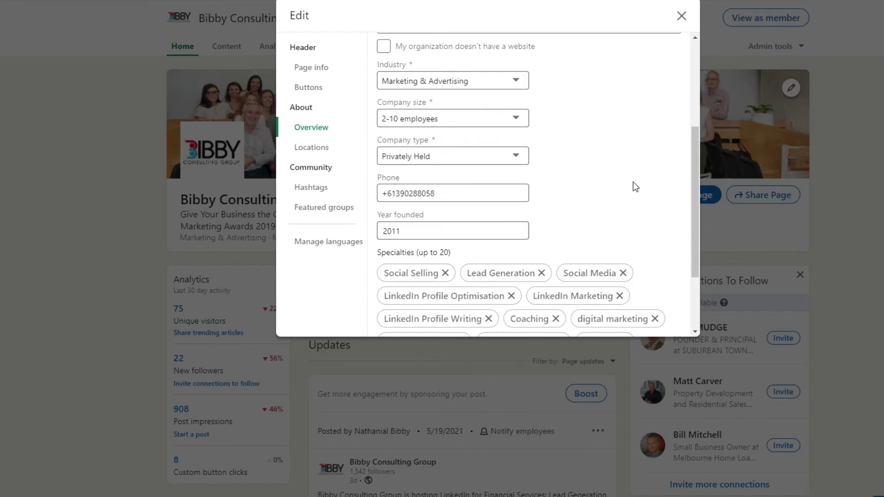
{"action": "scroll", "coordinate": [653, 198], "scroll_direction": "down", "scroll_amount": 2}
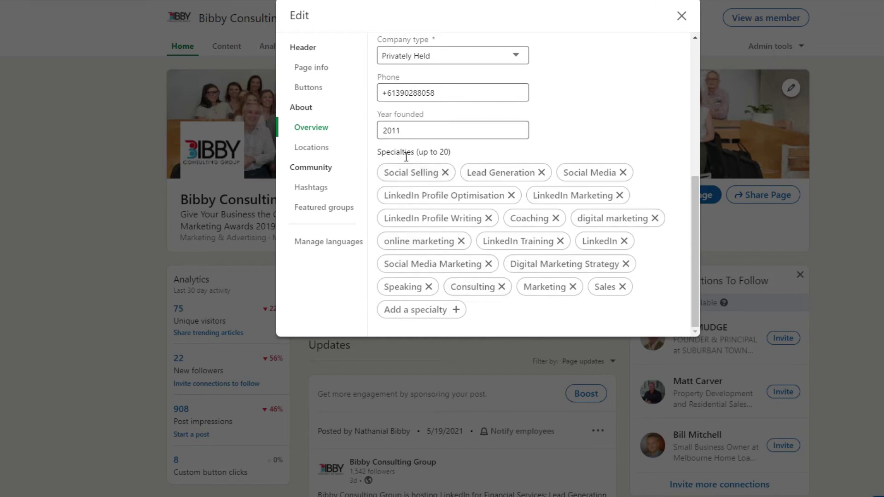
Step: Add #linkedinmarketing under Hashtags, alongside #mondaynightlive and #asknat
{"action": "left_click", "coordinate": [313, 147]}
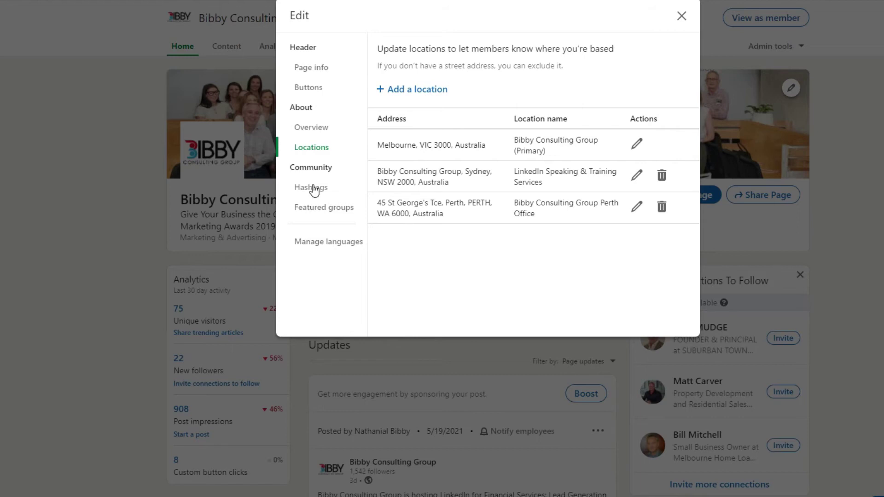
{"action": "left_click", "coordinate": [313, 188]}
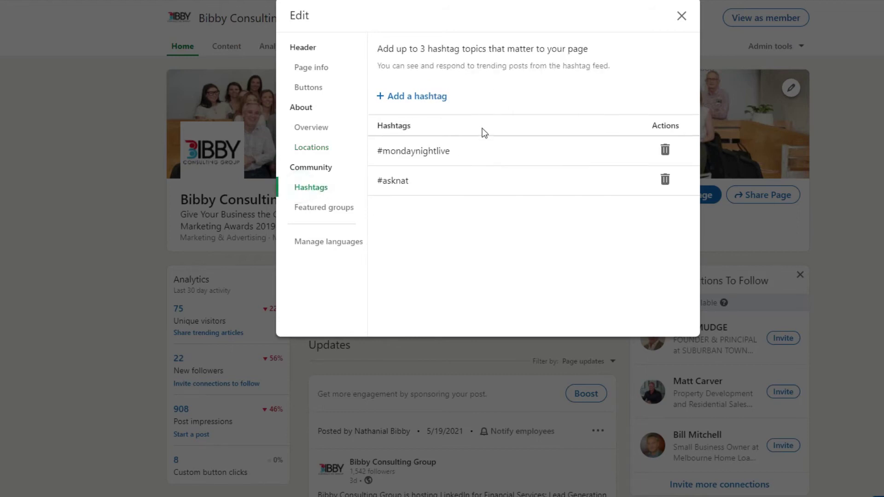
{"action": "left_click", "coordinate": [409, 96]}
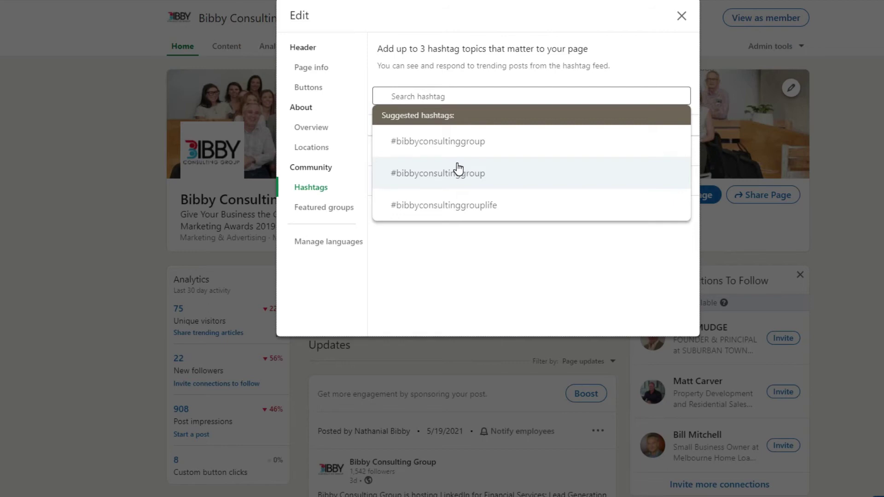
{"action": "left_click", "coordinate": [452, 96]}
{"action": "type", "text": "#linkedinmarketing"}
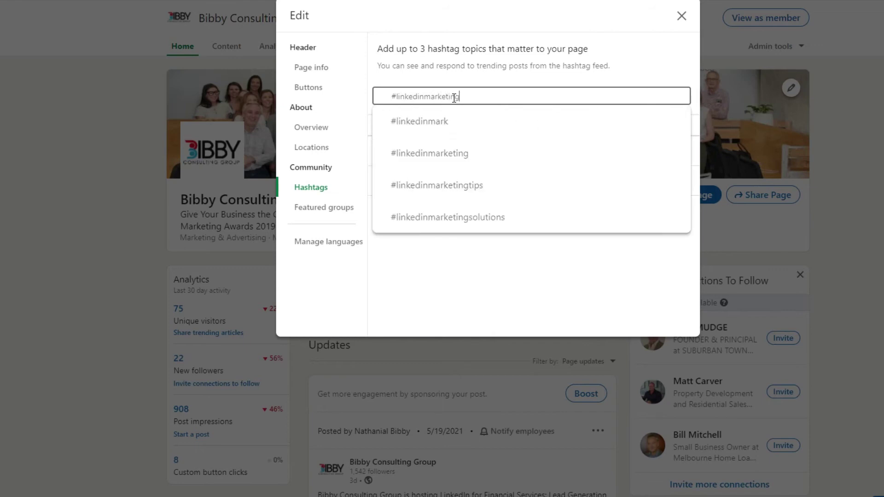
{"action": "left_click", "coordinate": [465, 119]}
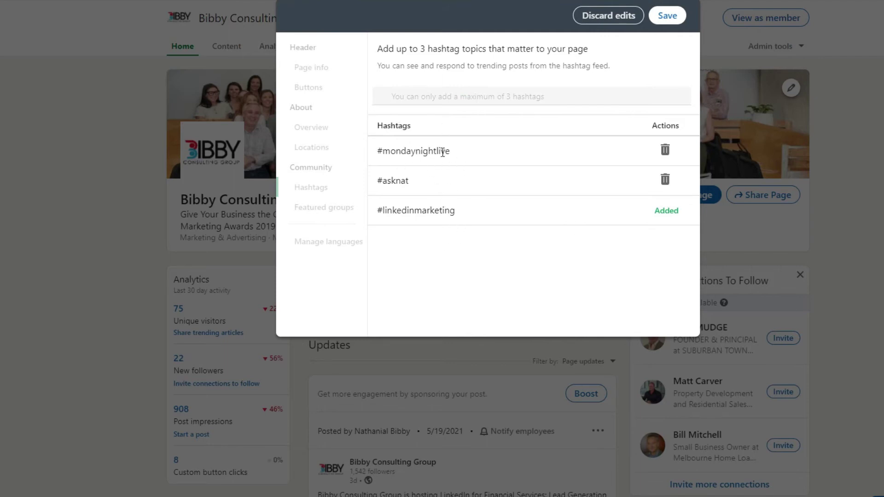
Step: Save the hashtag edits and look over the Featured groups and Languages sections
{"action": "left_click", "coordinate": [656, 16]}
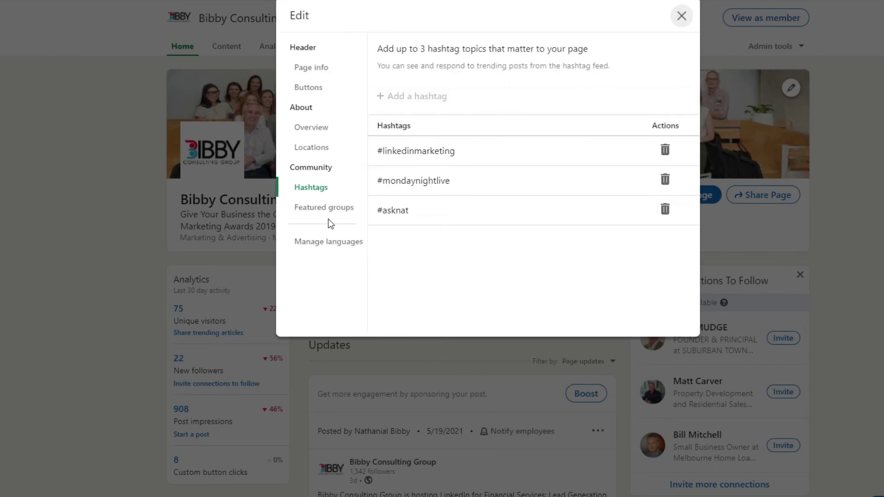
{"action": "left_click", "coordinate": [323, 207]}
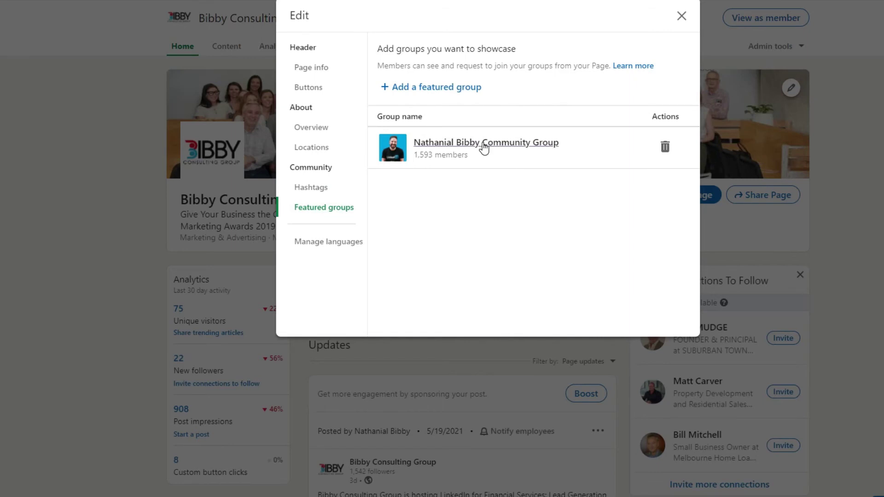
{"action": "left_click", "coordinate": [334, 240]}
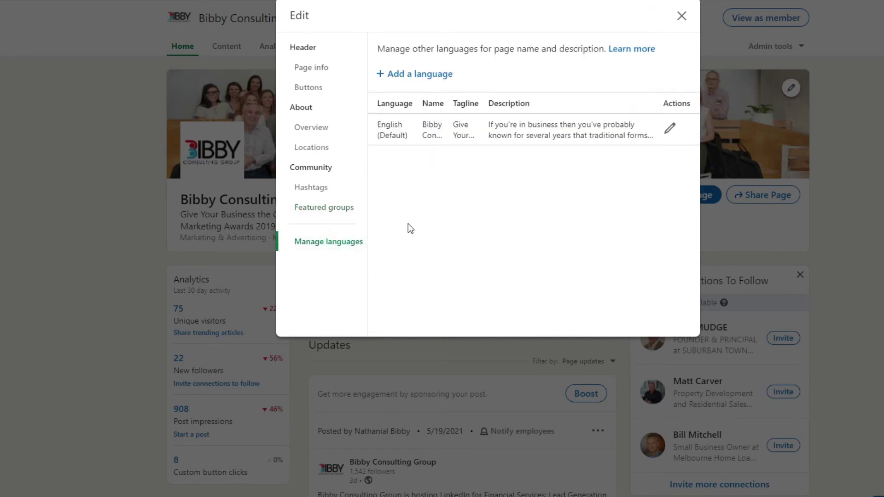
Step: Close the page editor, choosing No thanks to sharing the edits in a post
{"action": "left_click", "coordinate": [681, 17]}
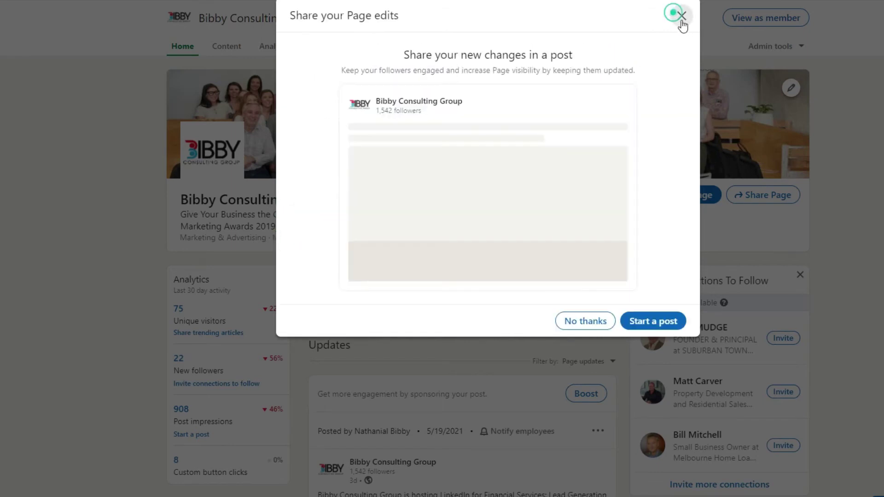
{"action": "left_click", "coordinate": [596, 320]}
{"action": "scroll", "coordinate": [502, 259], "scroll_direction": "down", "scroll_amount": 5}
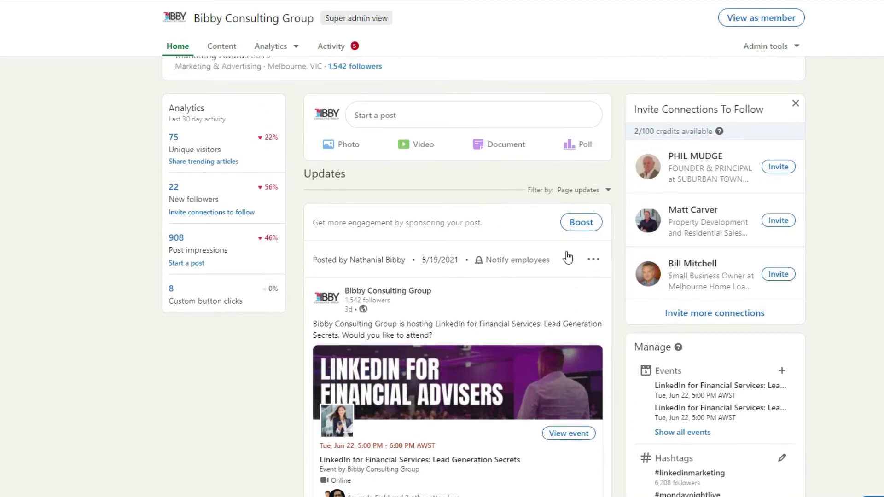
{"action": "key", "text": "super+Tab"}
Step: Select two connections in Invite connections, send Invite 2 and dismiss the confirmation
{"action": "left_click", "coordinate": [99, 52]}
{"action": "left_click", "coordinate": [733, 317]}
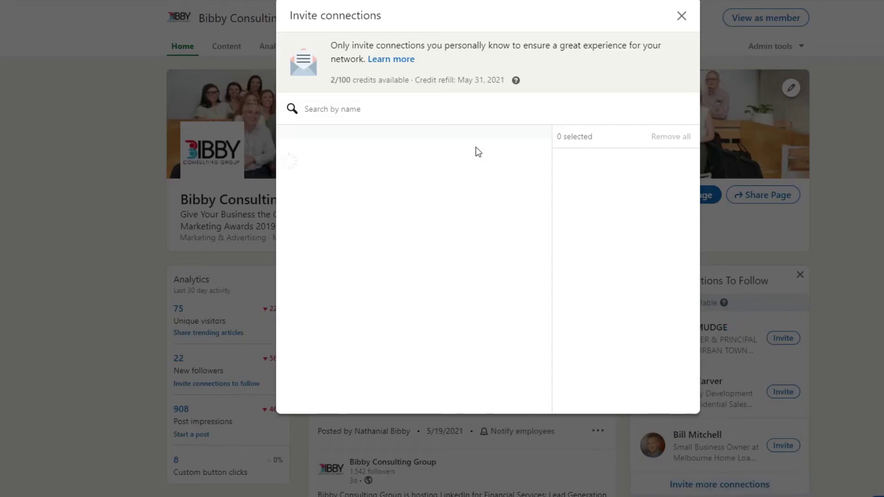
{"action": "scroll", "coordinate": [446, 289], "scroll_direction": "down", "scroll_amount": 5}
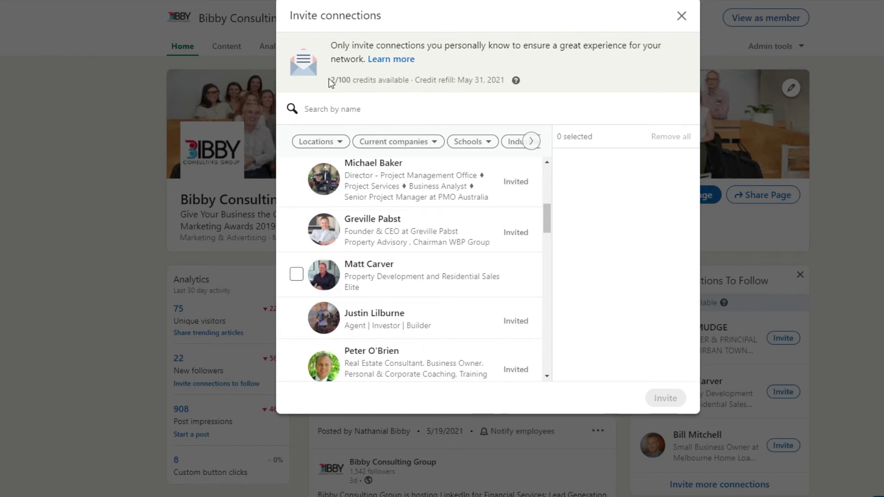
{"action": "scroll", "coordinate": [289, 284], "scroll_direction": "up", "scroll_amount": 1}
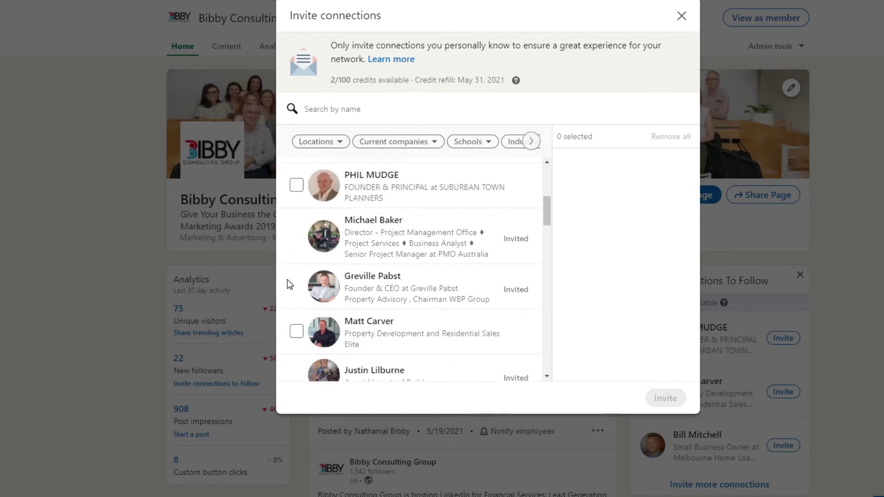
{"action": "scroll", "coordinate": [308, 308], "scroll_direction": "down", "scroll_amount": 2}
{"action": "left_click", "coordinate": [296, 226]}
{"action": "scroll", "coordinate": [308, 365], "scroll_direction": "up", "scroll_amount": 1}
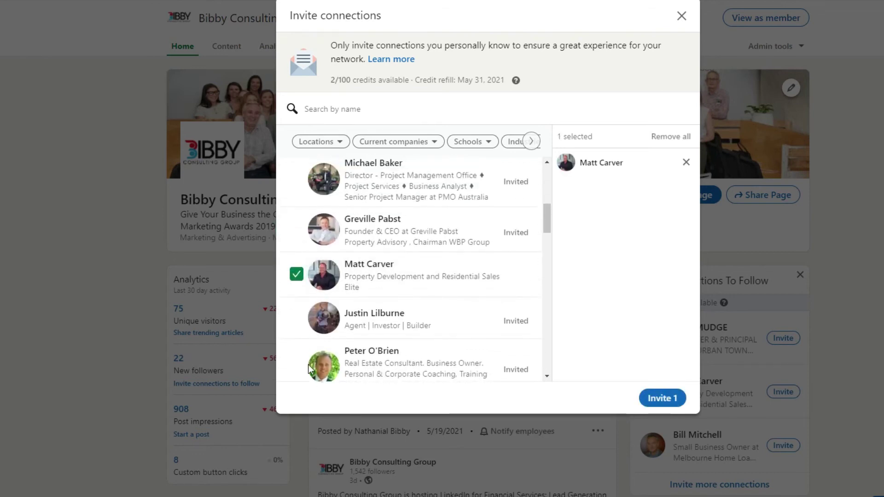
{"action": "scroll", "coordinate": [308, 365], "scroll_direction": "down", "scroll_amount": 3}
{"action": "left_click", "coordinate": [297, 278]}
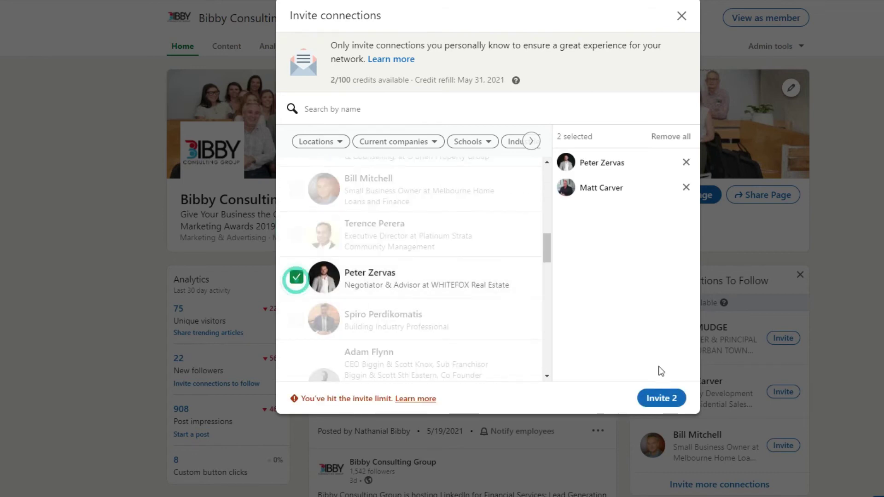
{"action": "left_click", "coordinate": [662, 399]}
{"action": "left_click", "coordinate": [680, 18]}
{"action": "scroll", "coordinate": [679, 20], "scroll_direction": "down", "scroll_amount": 3}
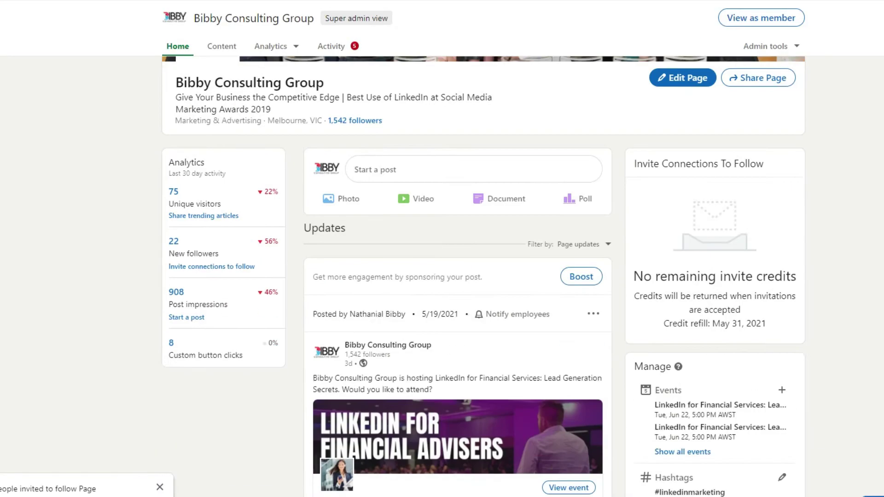
Step: Open the #linkedinmarketing hashtag feed from the Manage panel
{"action": "scroll", "coordinate": [847, 309], "scroll_direction": "down", "scroll_amount": 5}
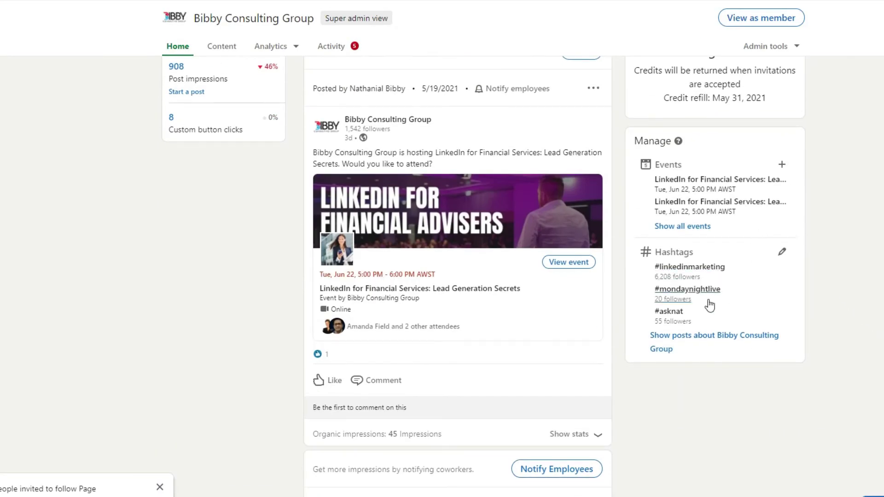
{"action": "left_click", "coordinate": [673, 266]}
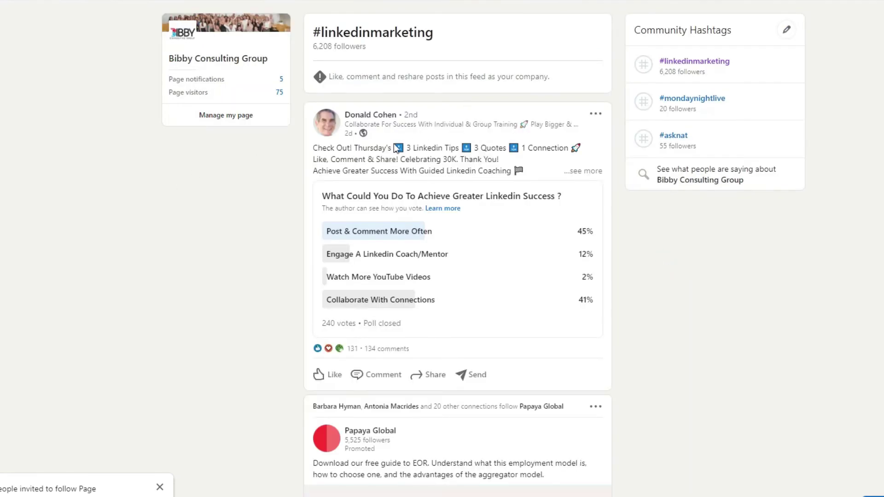
{"action": "scroll", "coordinate": [396, 149], "scroll_direction": "down", "scroll_amount": 3}
{"action": "scroll", "coordinate": [409, 151], "scroll_direction": "up", "scroll_amount": 3}
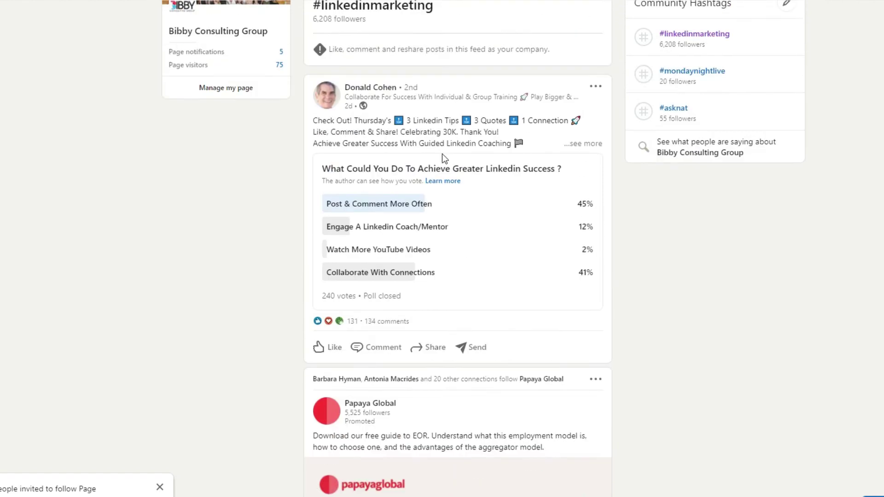
{"action": "scroll", "coordinate": [442, 153], "scroll_direction": "up", "scroll_amount": 1}
{"action": "scroll", "coordinate": [430, 115], "scroll_direction": "down", "scroll_amount": 2}
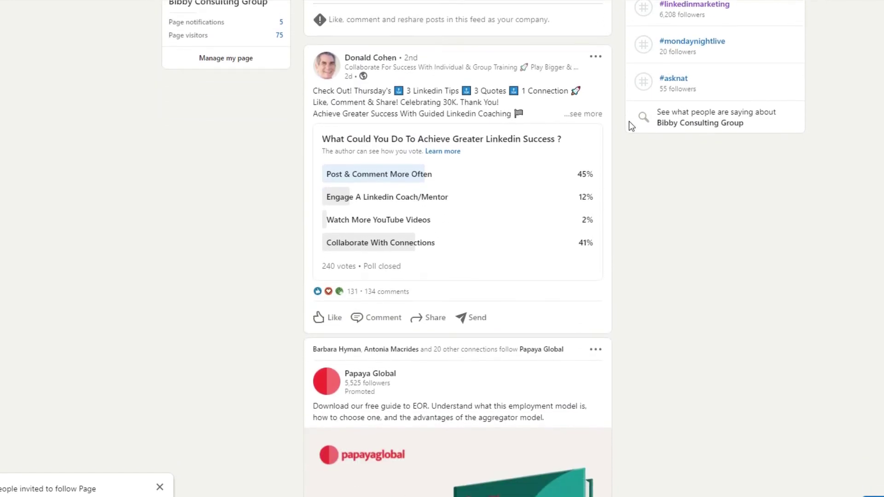
Step: Like the poll post about greater LinkedIn success and load its comments
{"action": "left_click", "coordinate": [322, 317]}
{"action": "scroll", "coordinate": [405, 322], "scroll_direction": "down", "scroll_amount": 3}
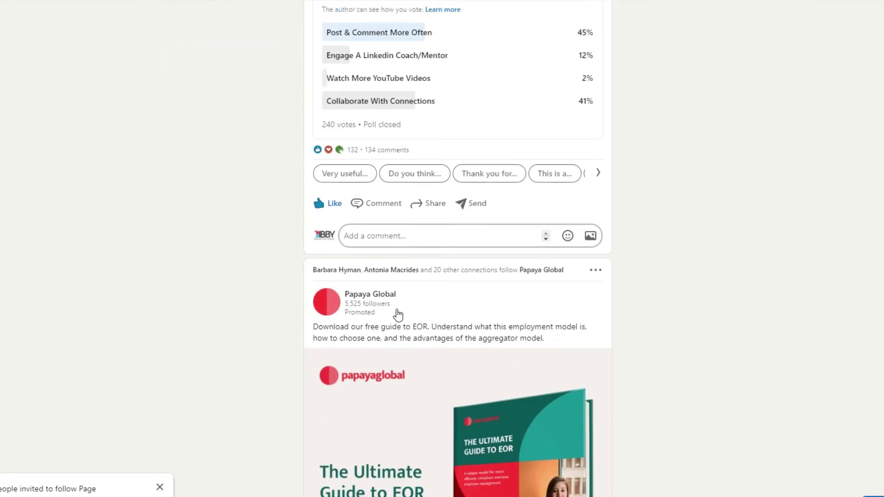
{"action": "left_click", "coordinate": [365, 211]}
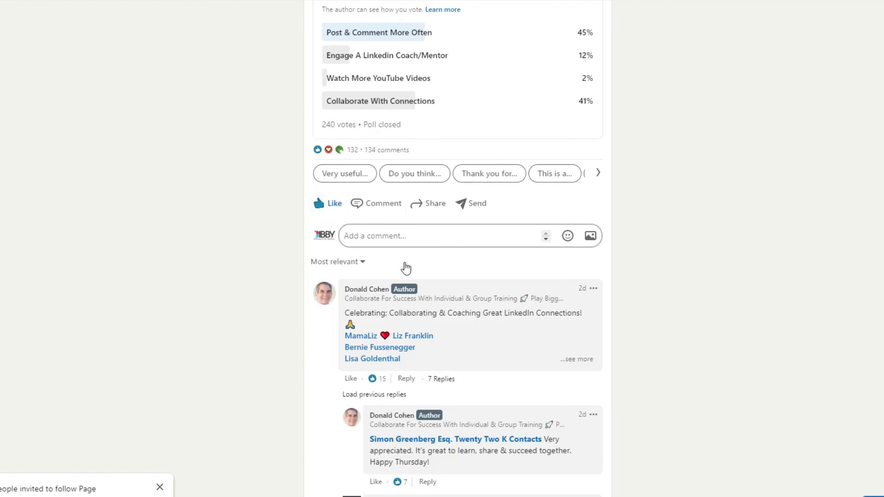
{"action": "scroll", "coordinate": [404, 266], "scroll_direction": "down", "scroll_amount": 5}
{"action": "scroll", "coordinate": [378, 320], "scroll_direction": "up", "scroll_amount": 1}
{"action": "scroll", "coordinate": [375, 428], "scroll_direction": "down", "scroll_amount": 9}
{"action": "scroll", "coordinate": [440, 371], "scroll_direction": "down", "scroll_amount": 13}
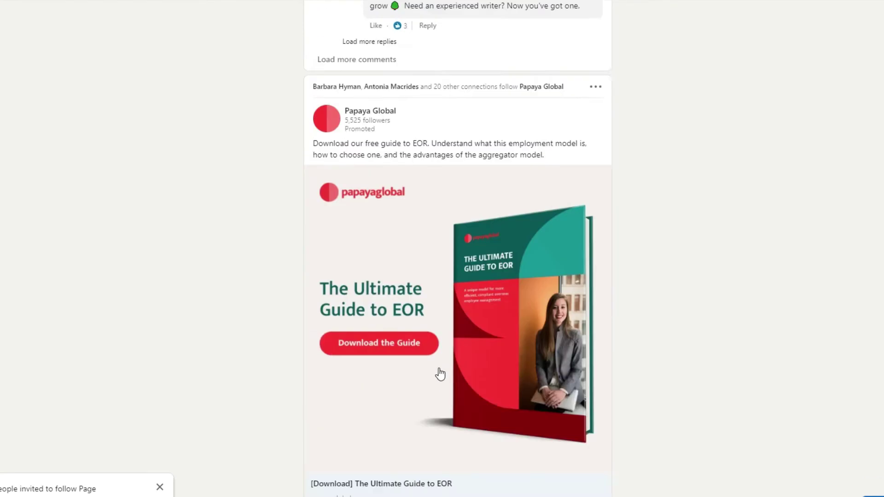
Step: Return to the Bibby Consulting Group admin page and open its Activity tab
{"action": "key", "text": "alt+Left"}
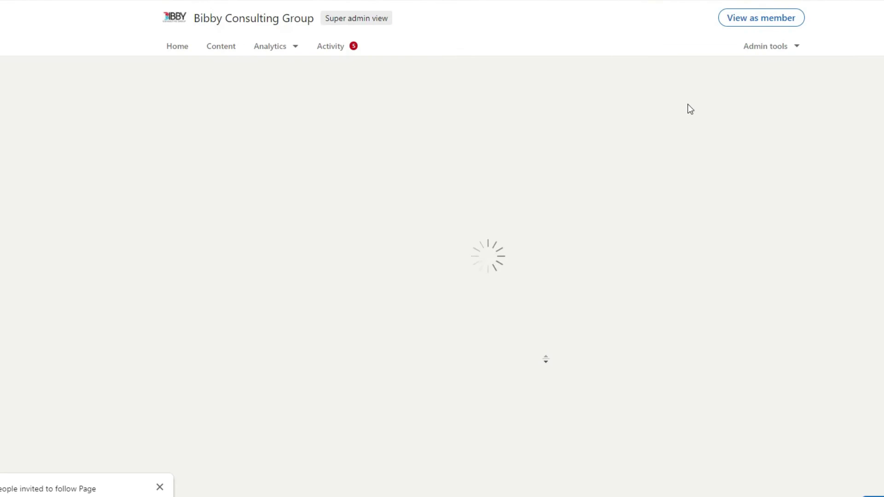
{"action": "scroll", "coordinate": [686, 229], "scroll_direction": "down", "scroll_amount": 3}
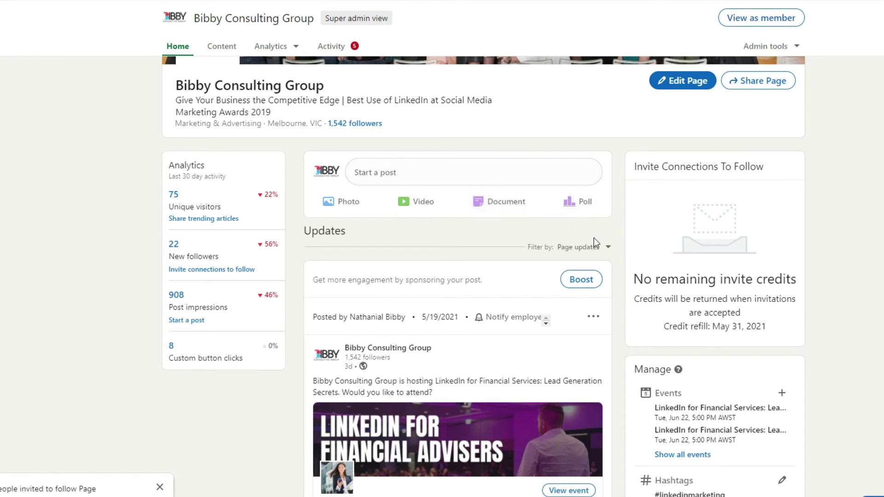
{"action": "scroll", "coordinate": [575, 266], "scroll_direction": "down", "scroll_amount": 5}
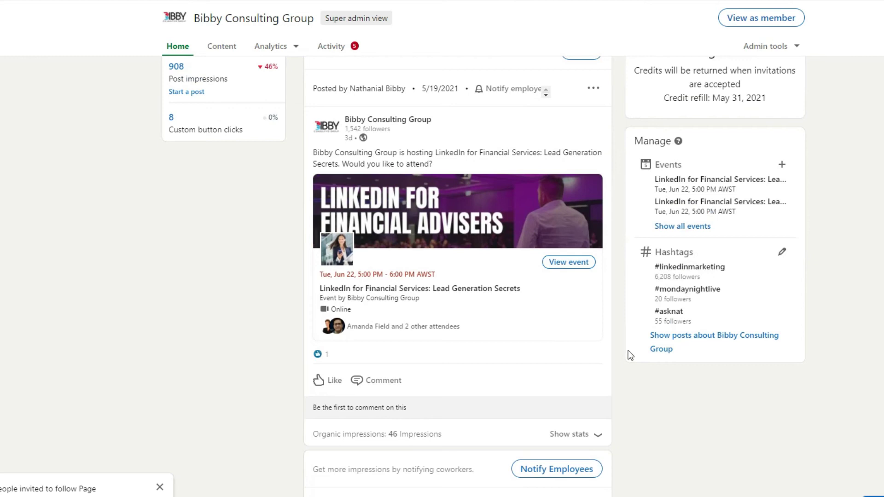
{"action": "scroll", "coordinate": [562, 266], "scroll_direction": "up", "scroll_amount": 5}
{"action": "left_click", "coordinate": [336, 46]}
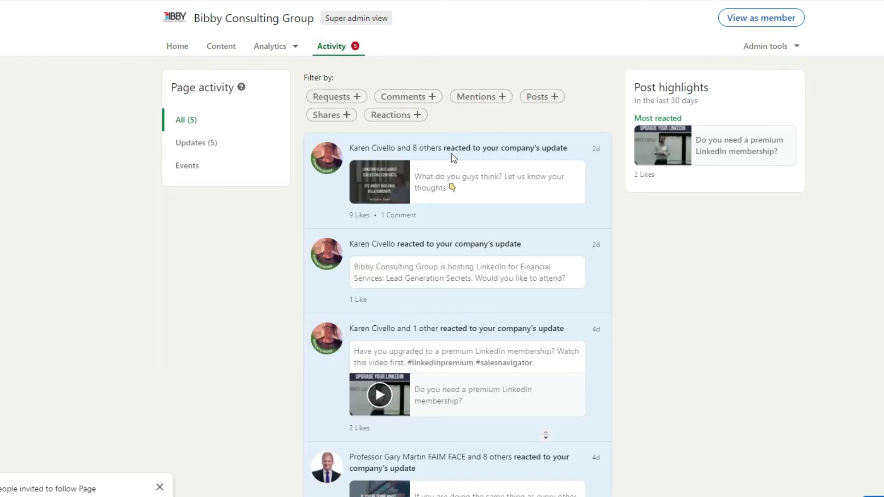
Step: Show Updates activity filtered to mentions, reactions, comments and shares
{"action": "left_click", "coordinate": [213, 143]}
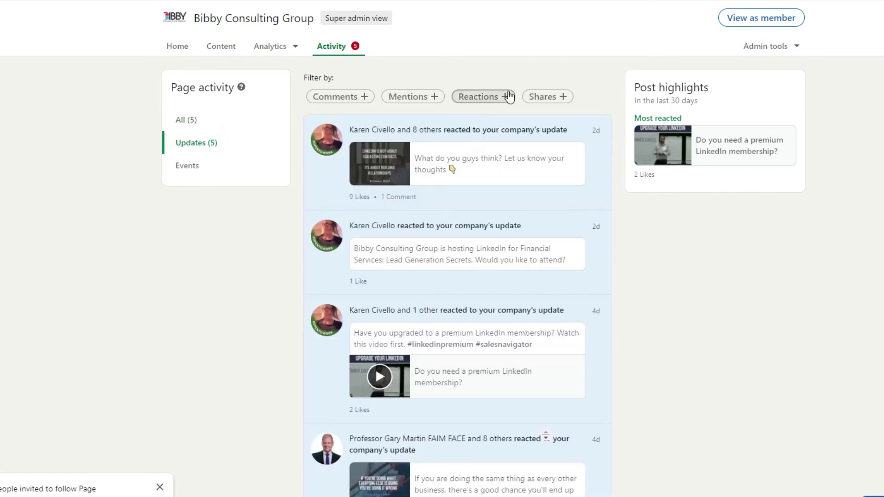
{"action": "left_click", "coordinate": [430, 96]}
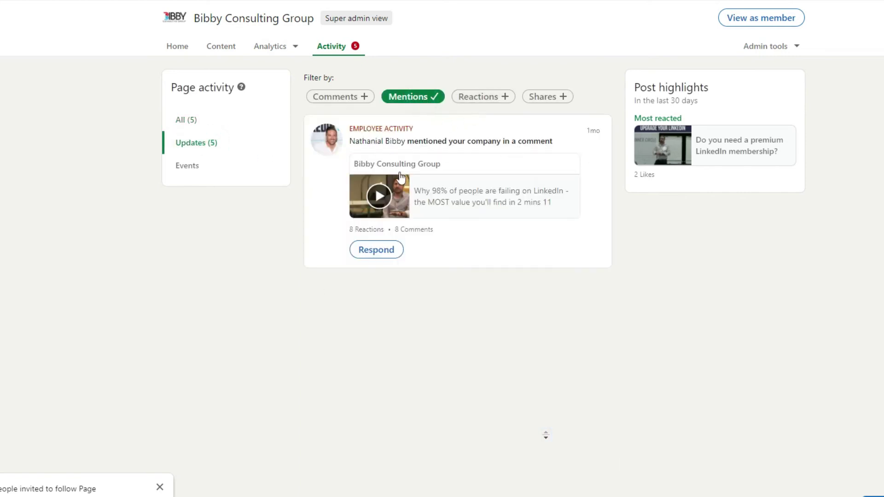
{"action": "left_click", "coordinate": [474, 102]}
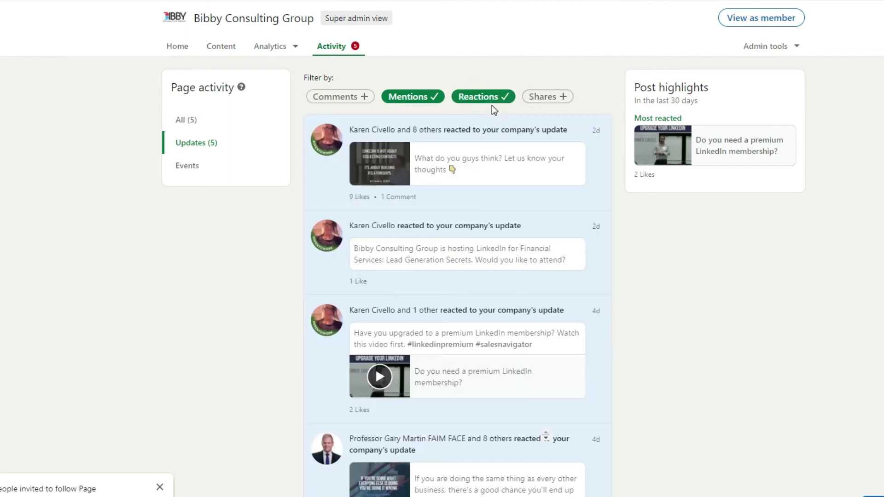
{"action": "left_click", "coordinate": [343, 97]}
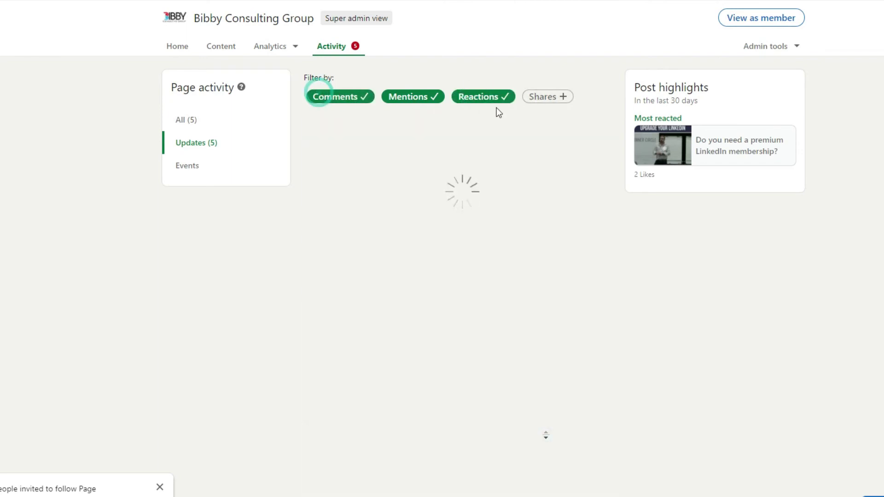
{"action": "left_click", "coordinate": [543, 97]}
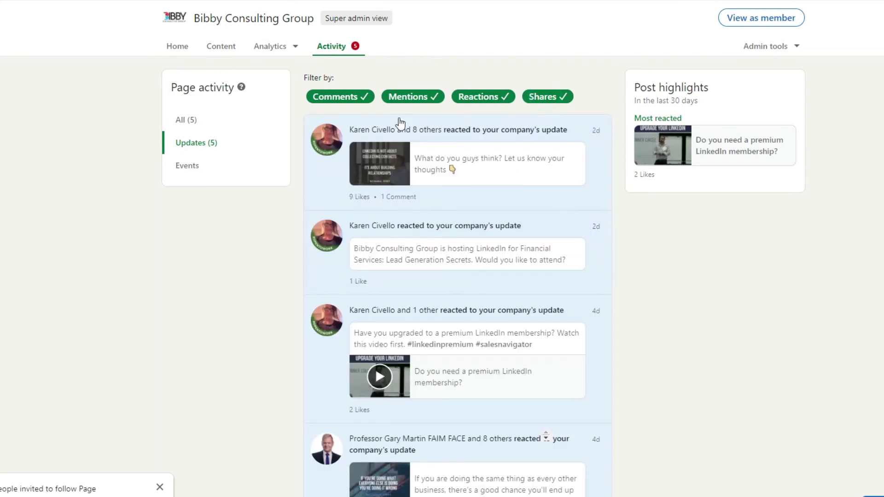
Step: Check visitor analytics over the last 12 weeks, then switch to Update analytics (20 reactions, 2 comments)
{"action": "left_click", "coordinate": [278, 46]}
{"action": "left_click", "coordinate": [241, 73]}
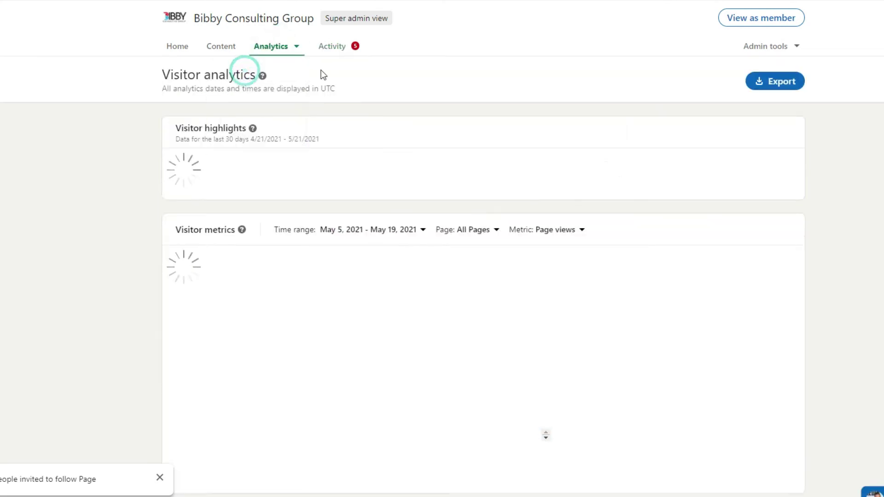
{"action": "scroll", "coordinate": [509, 288], "scroll_direction": "down", "scroll_amount": 3}
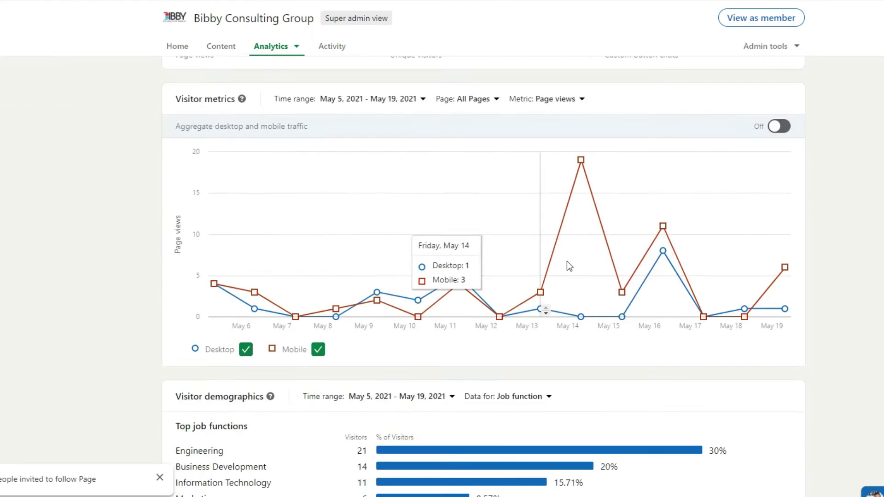
{"action": "scroll", "coordinate": [568, 261], "scroll_direction": "up", "scroll_amount": 2}
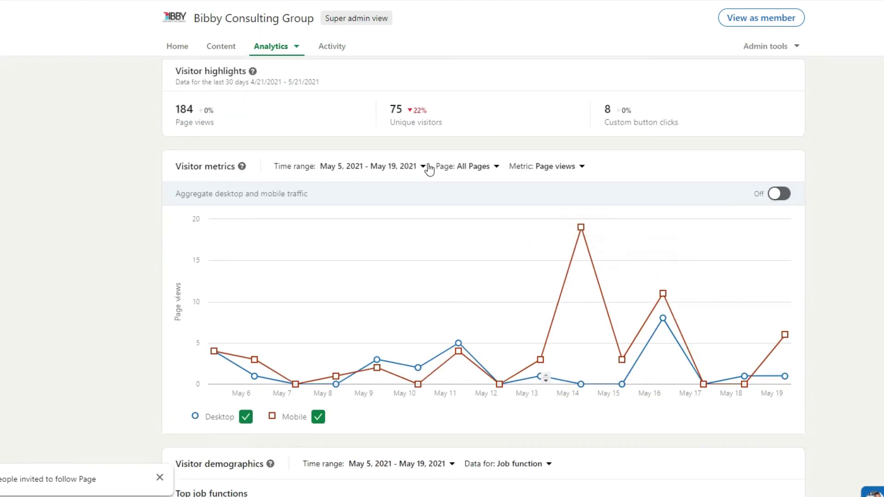
{"action": "left_click", "coordinate": [406, 169]}
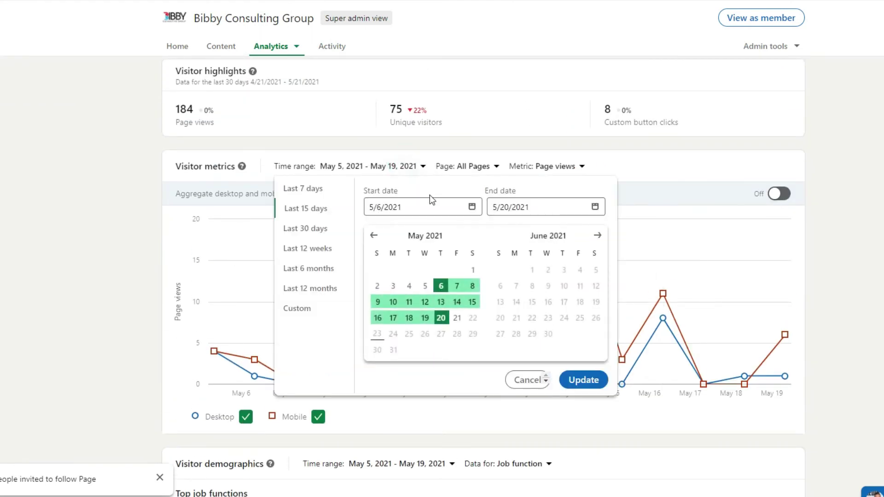
{"action": "left_click", "coordinate": [326, 251]}
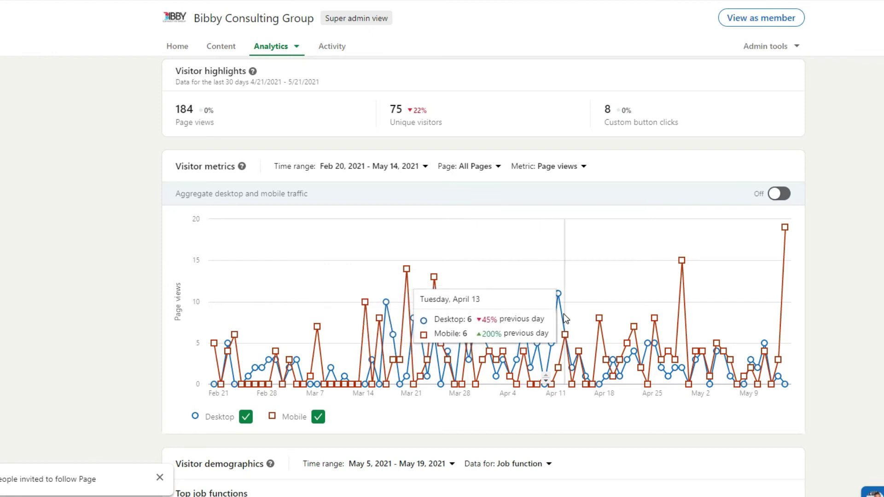
{"action": "left_click", "coordinate": [285, 59]}
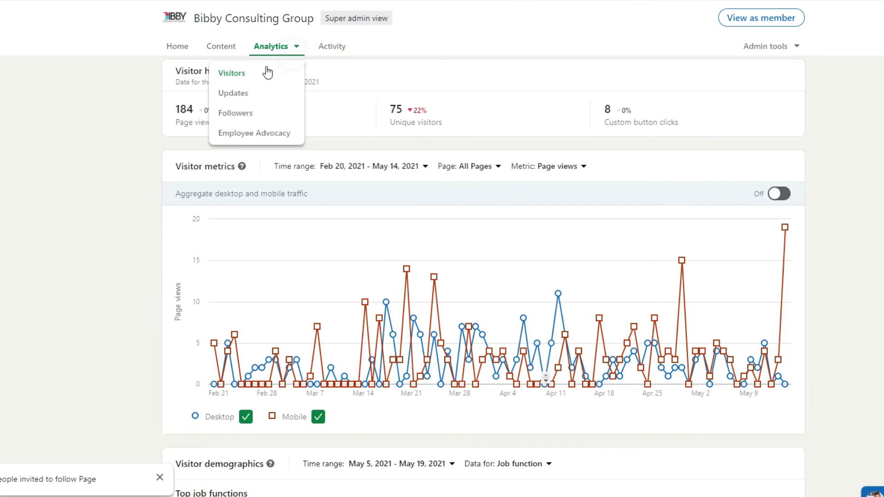
{"action": "left_click", "coordinate": [256, 99]}
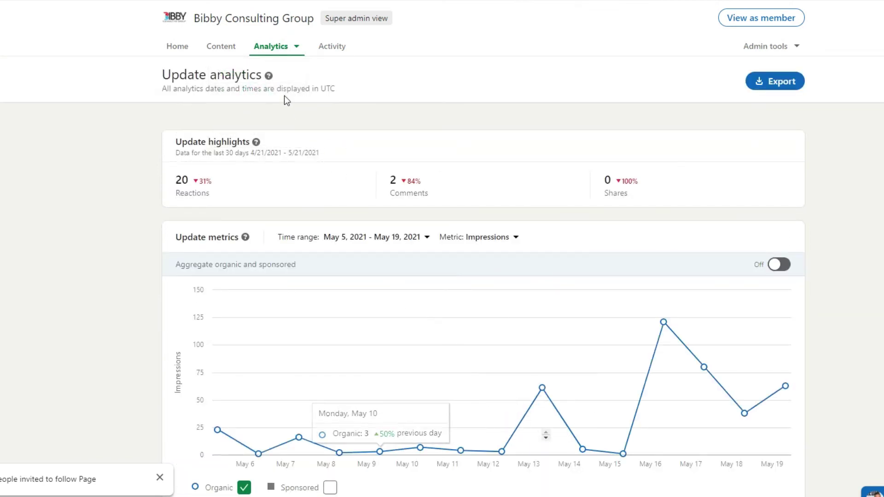
Step: Show follower analytics for the last 12 months, Apr 30, 2020 – Apr 29, 2021
{"action": "left_click", "coordinate": [271, 50]}
{"action": "left_click", "coordinate": [253, 115]}
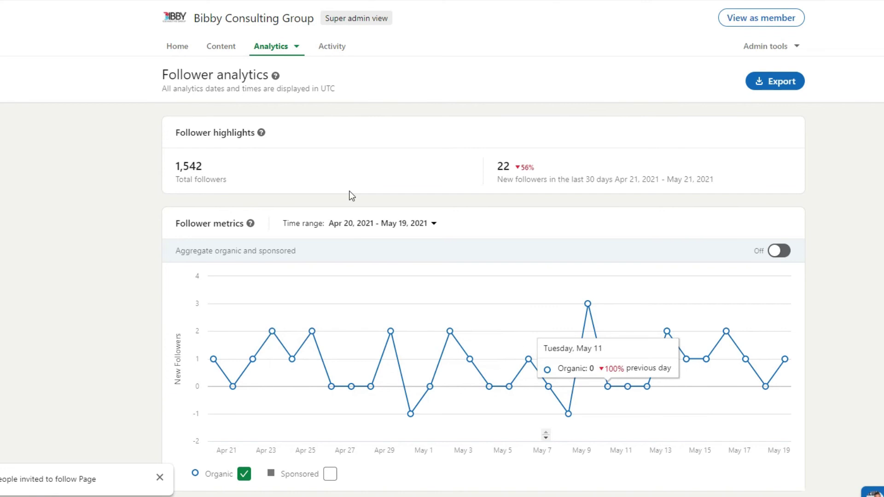
{"action": "left_click", "coordinate": [365, 224]}
{"action": "left_click", "coordinate": [336, 346]}
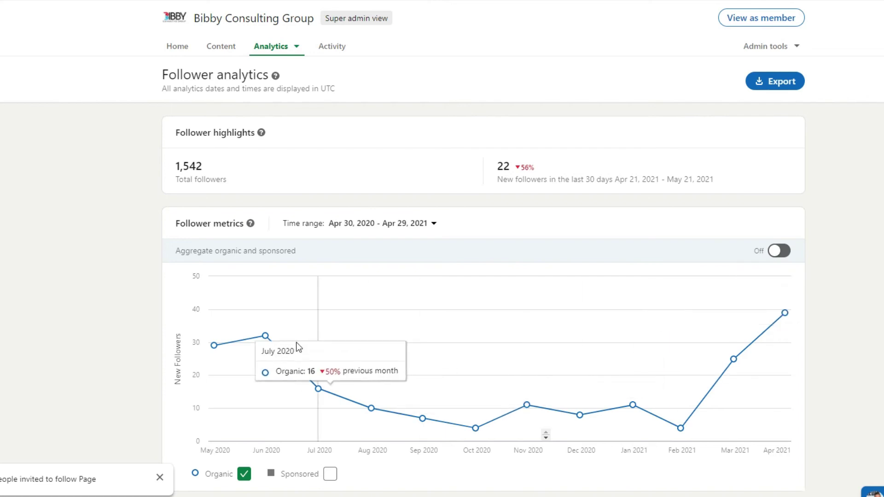
{"action": "left_click_drag", "start_coordinate": [256, 81], "coordinate": [282, 137]}
Step: Review the Employee Advocacy analytics, with every highlight at 0
{"action": "left_click", "coordinate": [281, 137]}
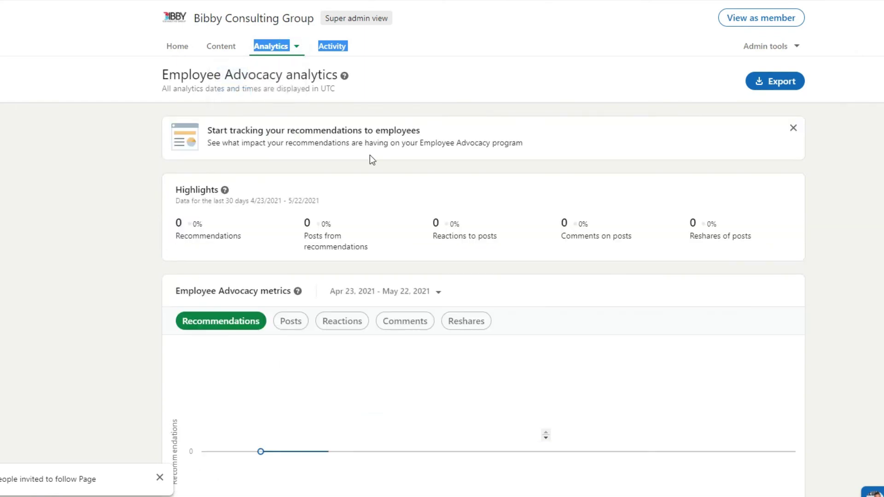
{"action": "scroll", "coordinate": [371, 225], "scroll_direction": "down", "scroll_amount": 3}
{"action": "scroll", "coordinate": [380, 228], "scroll_direction": "up", "scroll_amount": 3}
{"action": "scroll", "coordinate": [380, 231], "scroll_direction": "down", "scroll_amount": 15}
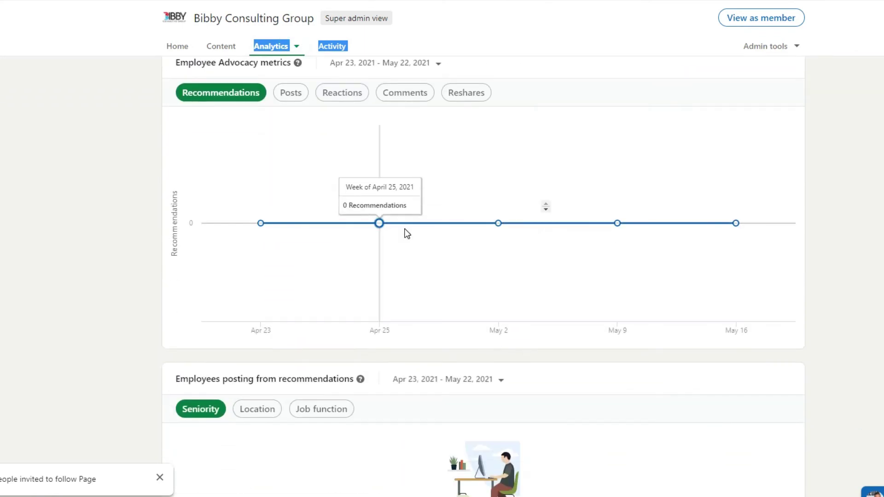
{"action": "scroll", "coordinate": [419, 233], "scroll_direction": "up", "scroll_amount": 15}
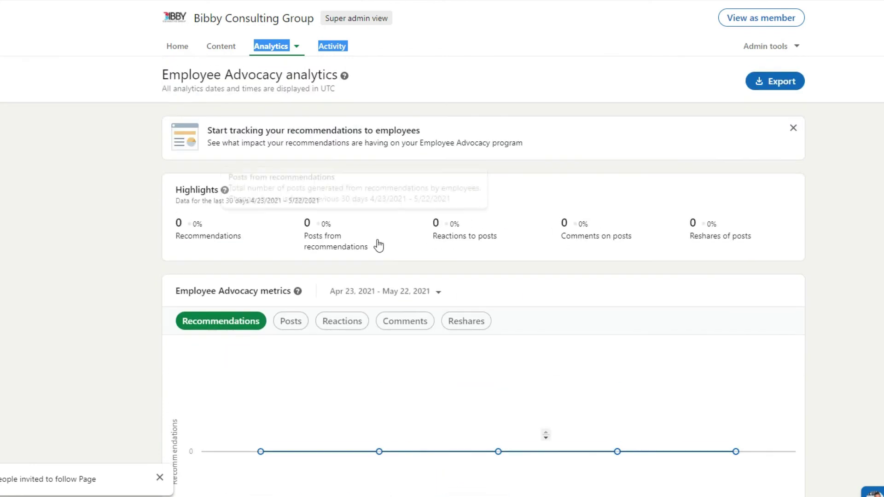
Step: Browse Content suggestions (Company News, Employee Milestones) back to Trending Articles, then bring up Admin tools
{"action": "left_click", "coordinate": [290, 47]}
{"action": "left_click", "coordinate": [225, 47]}
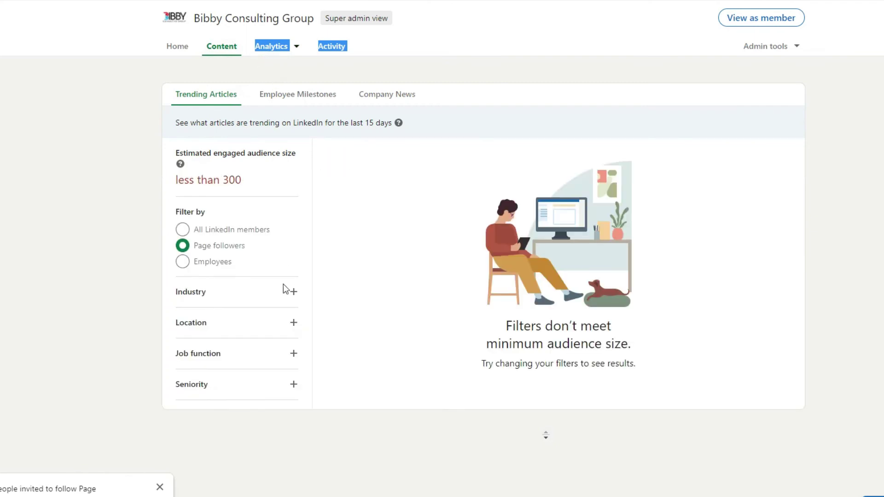
{"action": "left_click", "coordinate": [397, 90]}
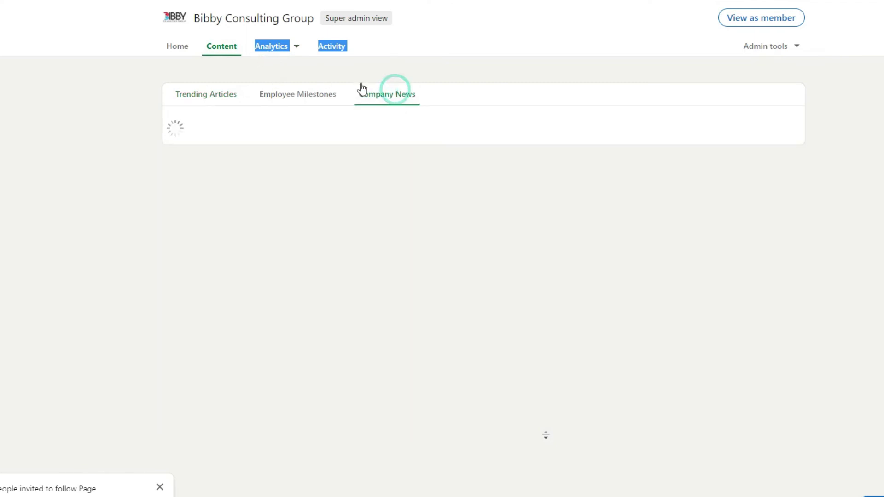
{"action": "left_click", "coordinate": [304, 92]}
{"action": "left_click", "coordinate": [205, 93]}
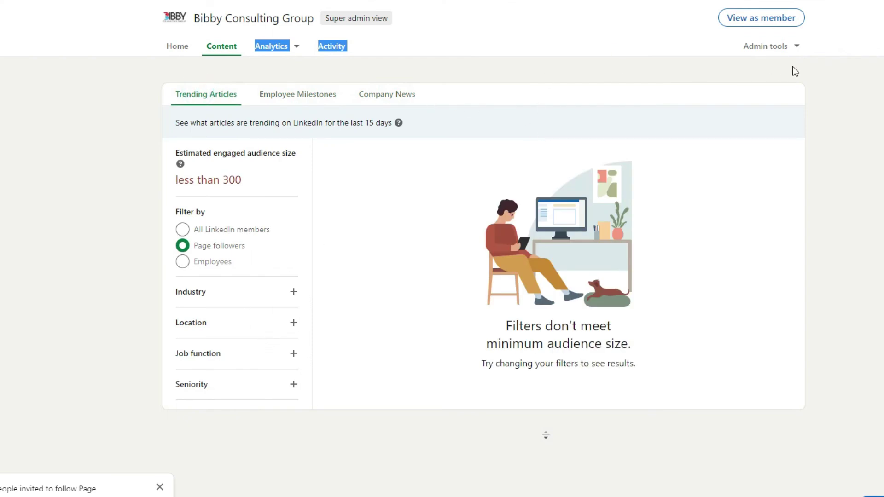
{"action": "left_click", "coordinate": [784, 46]}
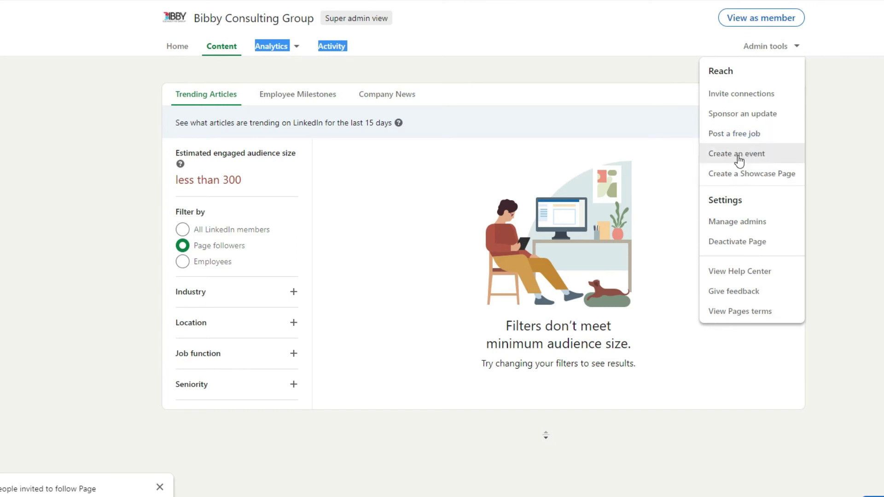
Step: Cancel showcase page creation and look over the LinkedIn Lead Generation Training Courses showcase page
{"action": "left_click", "coordinate": [755, 174]}
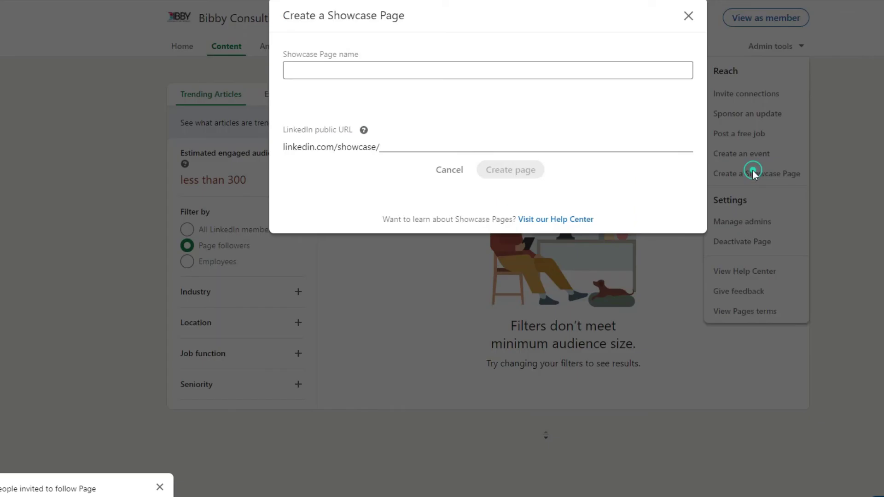
{"action": "left_click", "coordinate": [687, 20]}
{"action": "left_click", "coordinate": [691, 3]}
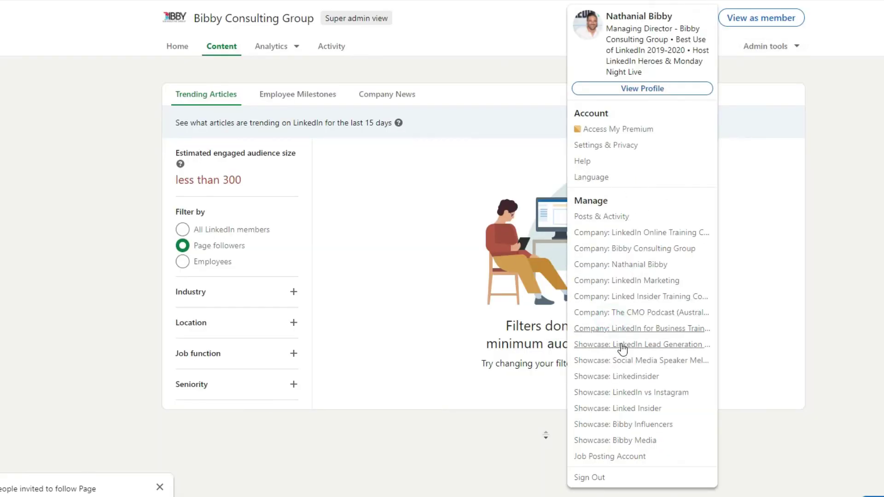
{"action": "left_click", "coordinate": [649, 350]}
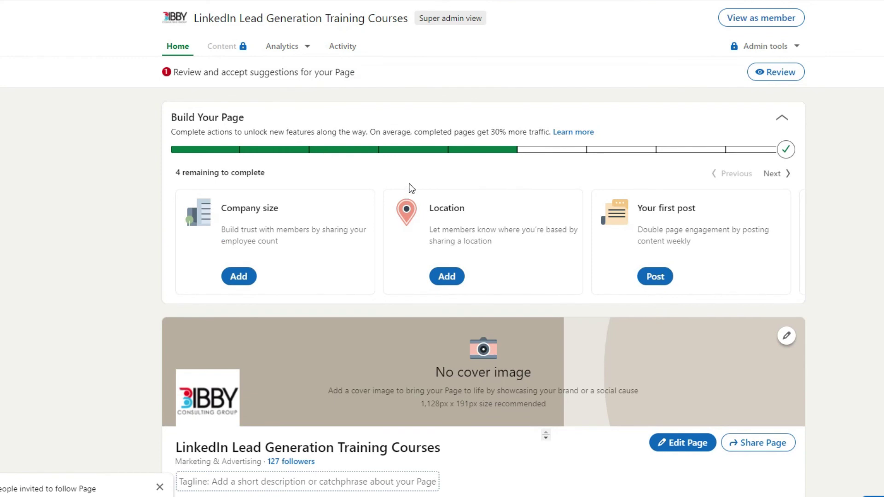
{"action": "scroll", "coordinate": [315, 64], "scroll_direction": "down", "scroll_amount": 5}
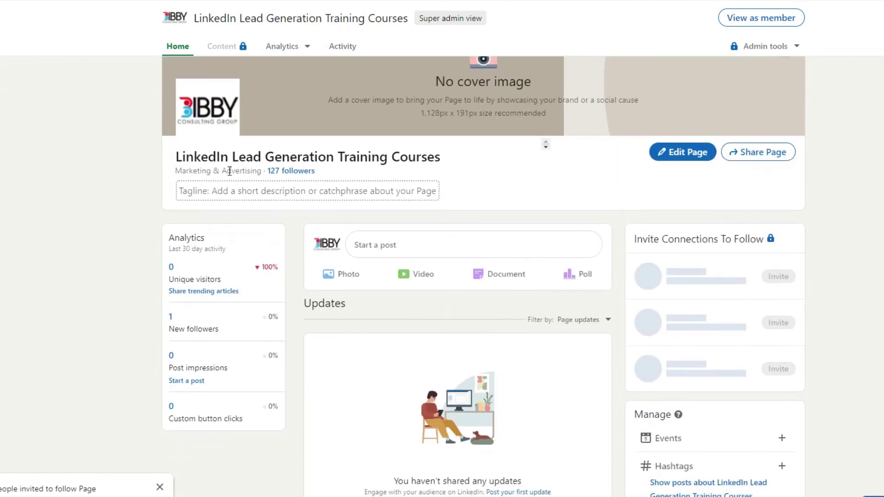
{"action": "scroll", "coordinate": [442, 184], "scroll_direction": "down", "scroll_amount": 1}
{"action": "scroll", "coordinate": [521, 275], "scroll_direction": "up", "scroll_amount": 1}
Step: Go to the personal profile from the Me menu, showing 2,354 profile viewers
{"action": "left_click", "coordinate": [693, 1]}
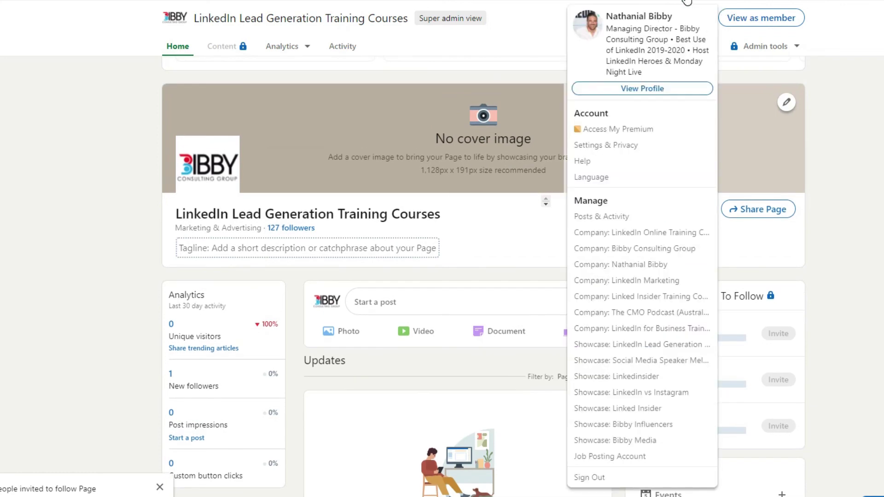
{"action": "left_click", "coordinate": [687, 1]}
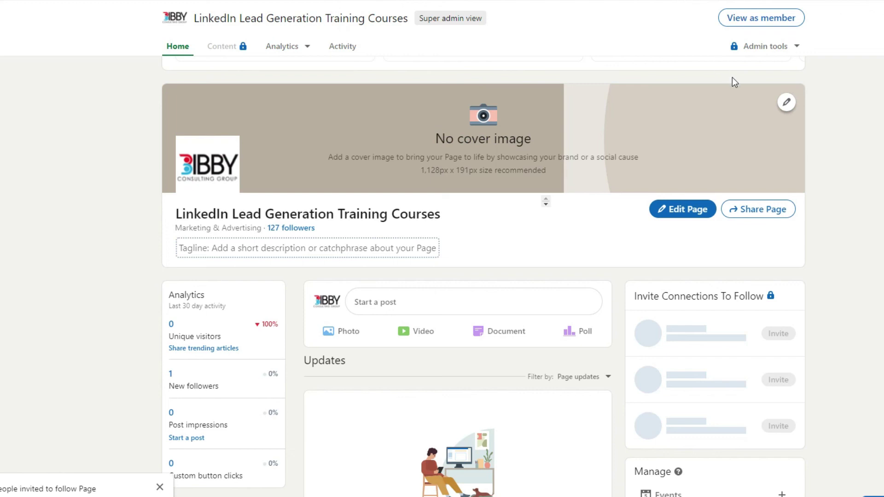
{"action": "left_click", "coordinate": [705, 1]}
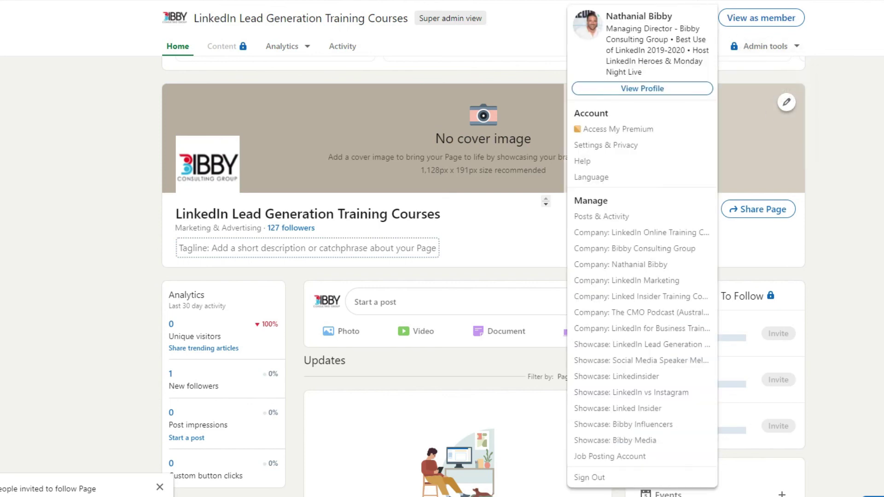
{"action": "left_click", "coordinate": [862, 143]}
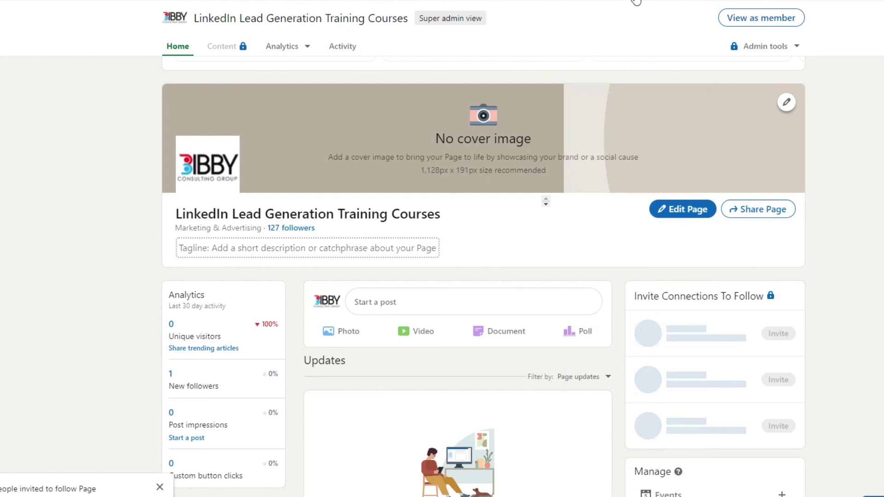
{"action": "left_click", "coordinate": [696, 1]}
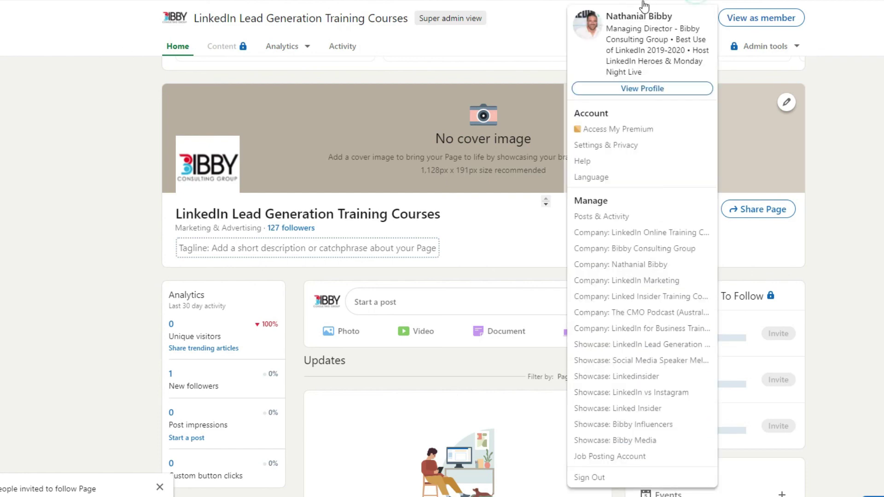
{"action": "left_click", "coordinate": [610, 87]}
{"action": "scroll", "coordinate": [355, 187], "scroll_direction": "down", "scroll_amount": 5}
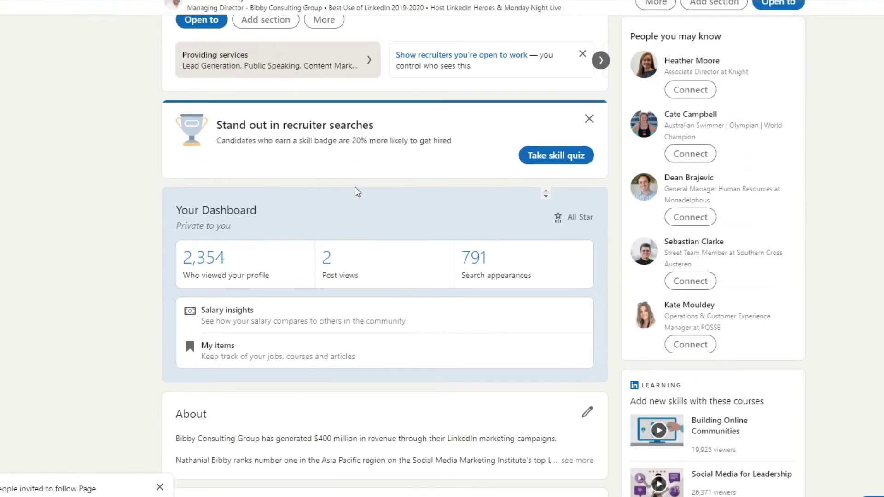
{"action": "scroll", "coordinate": [355, 187], "scroll_direction": "down", "scroll_amount": 15}
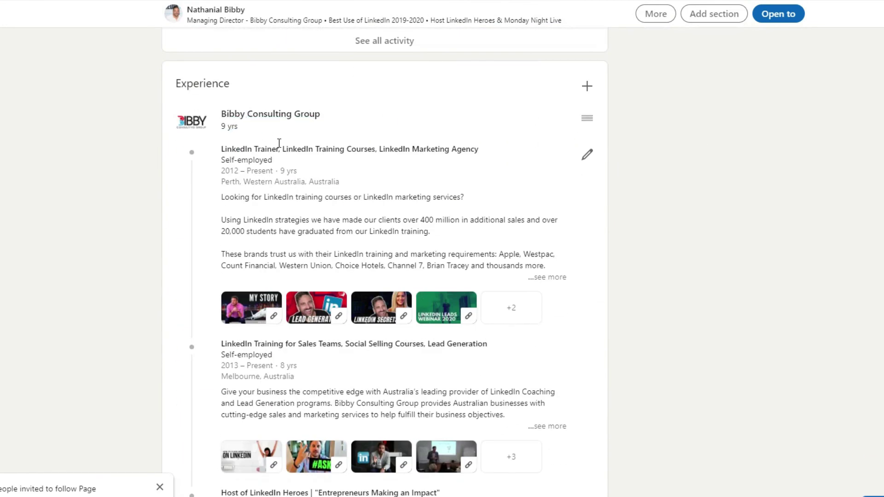
{"action": "left_click", "coordinate": [586, 154]}
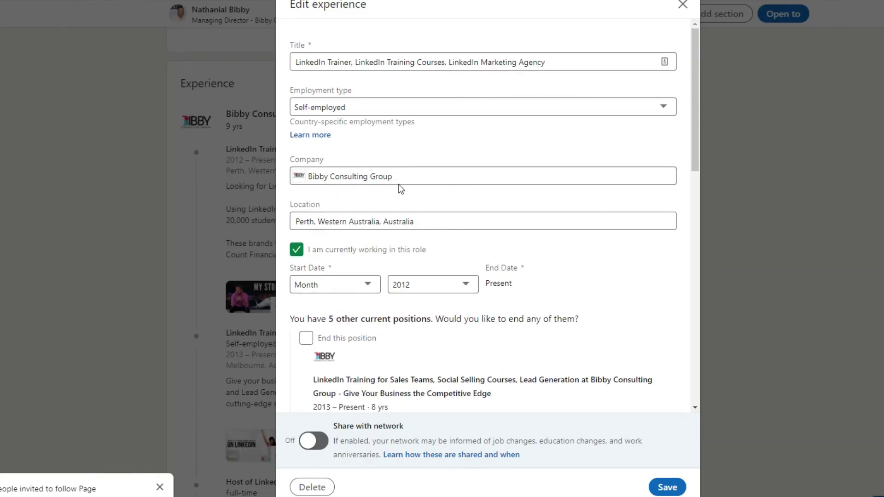
{"action": "scroll", "coordinate": [399, 186], "scroll_direction": "down", "scroll_amount": 1}
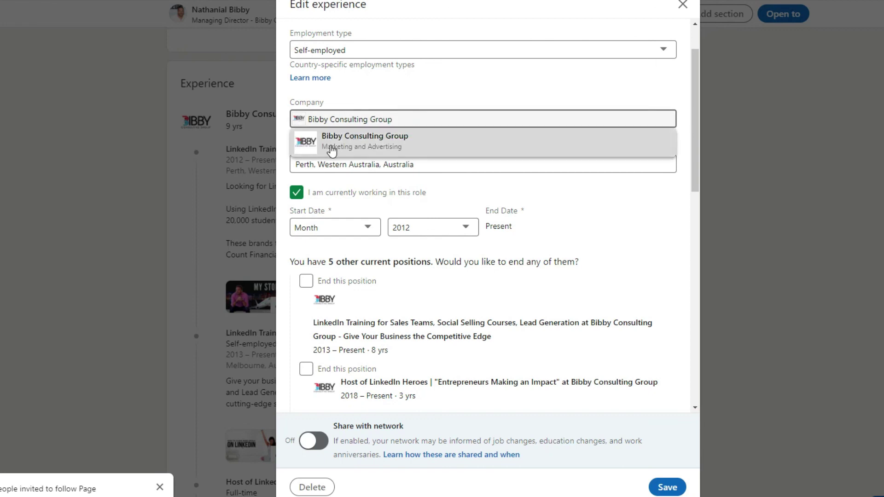
{"action": "left_click", "coordinate": [331, 148]}
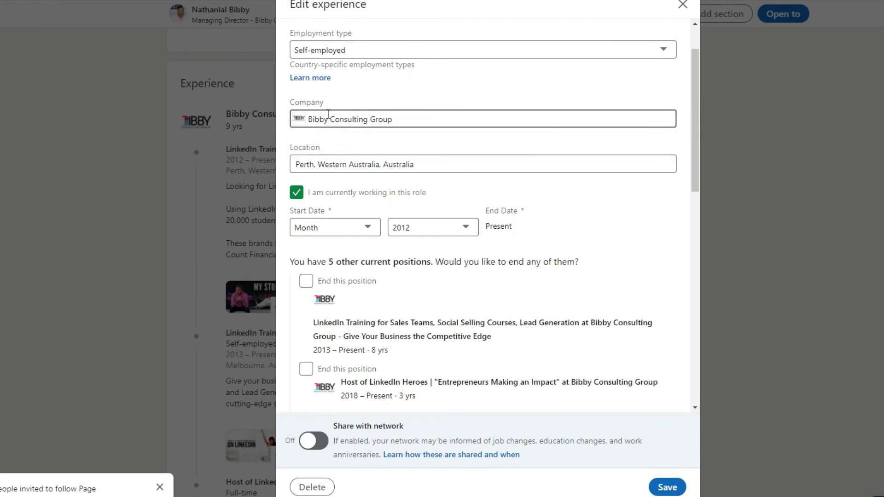
{"action": "left_click", "coordinate": [684, 7]}
{"action": "left_click", "coordinate": [497, 199]}
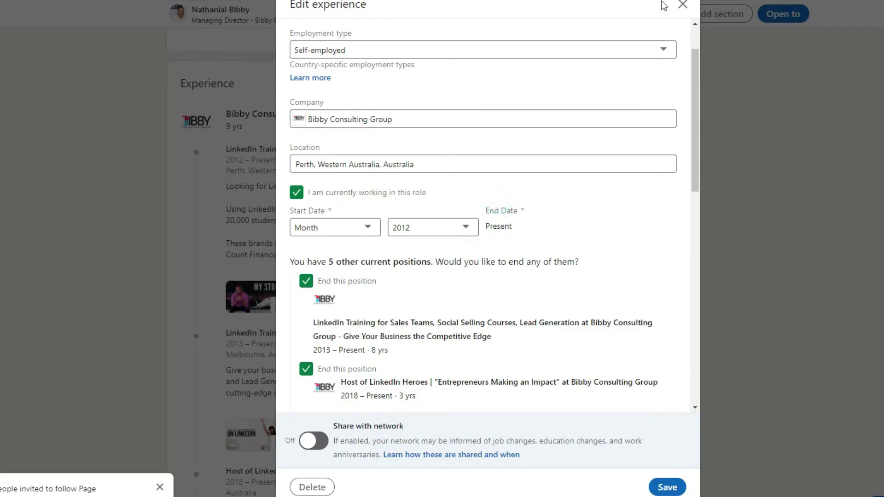
{"action": "left_click", "coordinate": [683, 5]}
{"action": "left_click", "coordinate": [549, 199]}
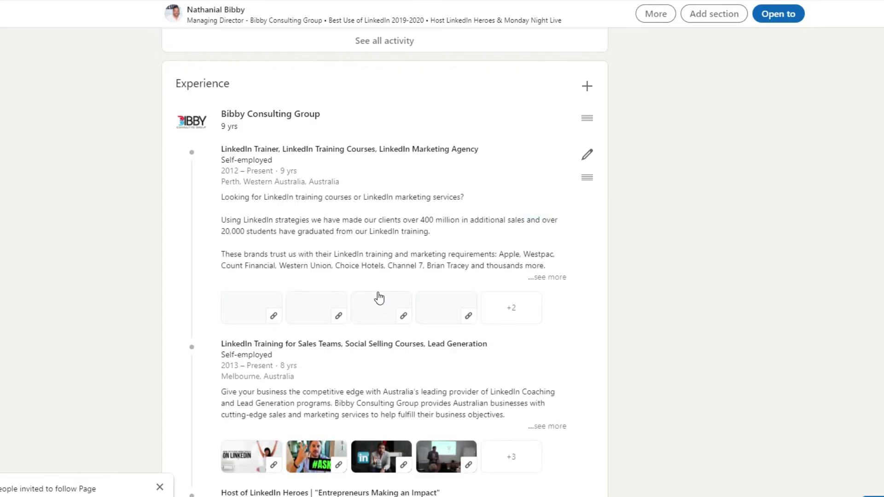
{"action": "scroll", "coordinate": [640, 225], "scroll_direction": "up", "scroll_amount": 15}
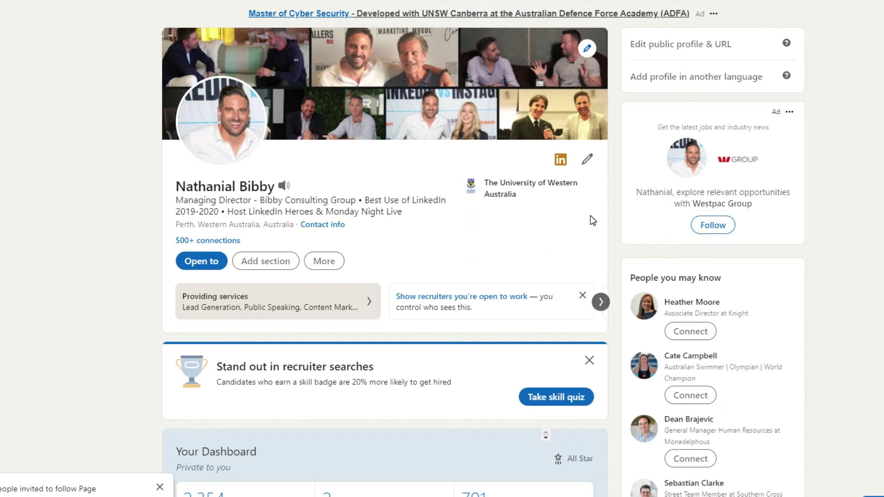
{"action": "scroll", "coordinate": [423, 397], "scroll_direction": "down", "scroll_amount": 9}
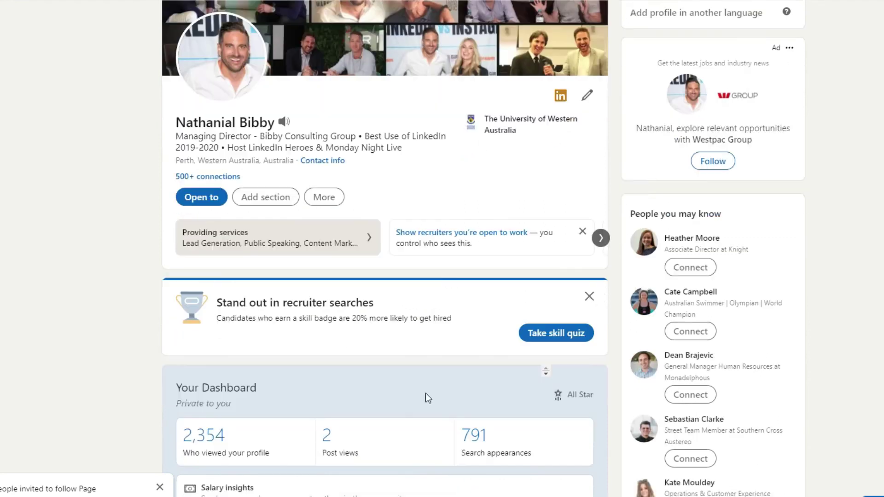